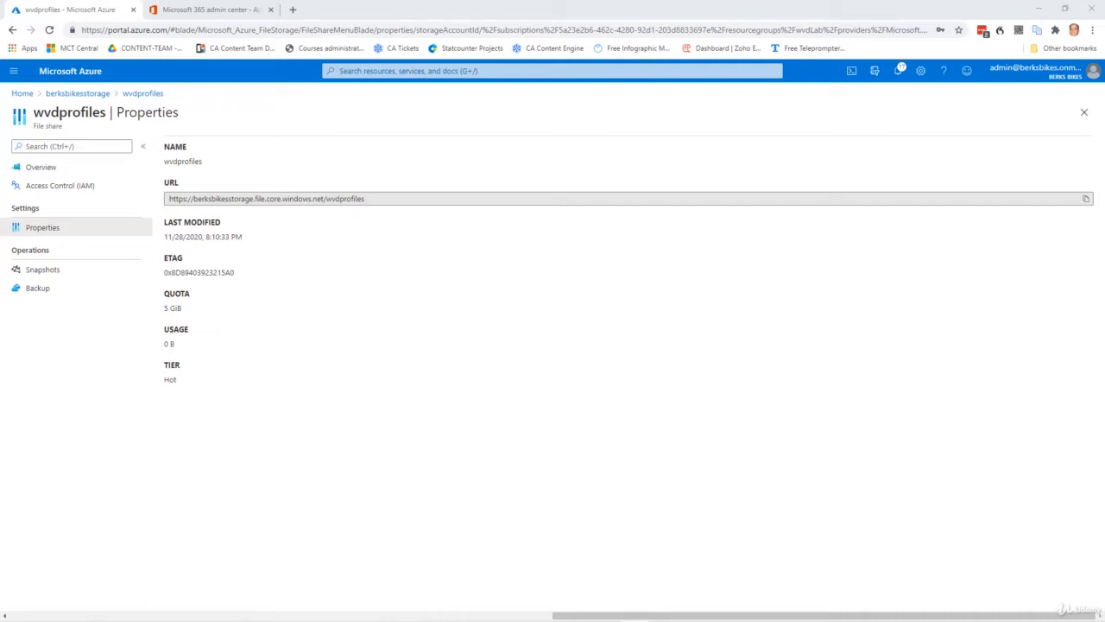
- Leave the wvdprofiles Properties page through the Home breadcrumb
{"action": "left_click", "coordinate": [21, 94]}
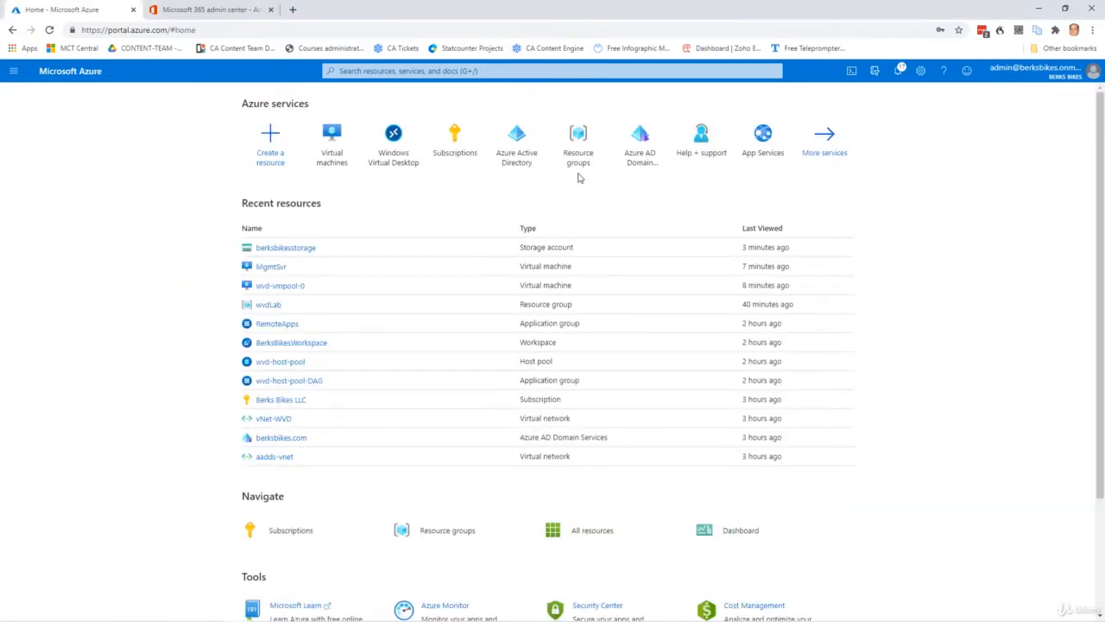
- In Virtual machines, check wvd-vmpool-0's private IP, then open MgmtSvr's overview
{"action": "left_click", "coordinate": [333, 153]}
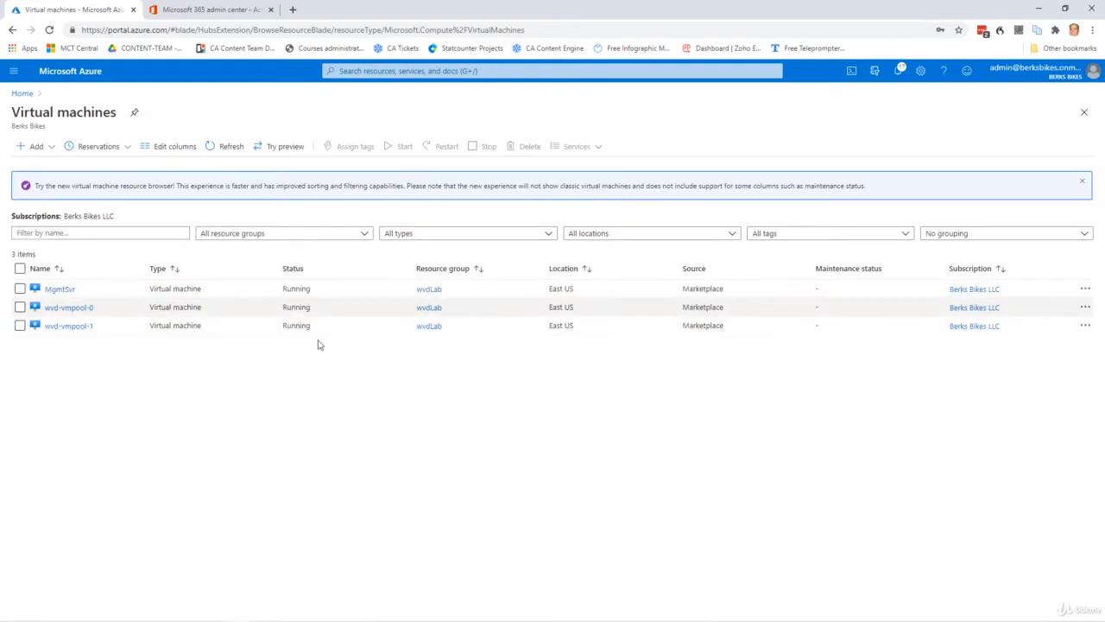
{"action": "left_click", "coordinate": [71, 308]}
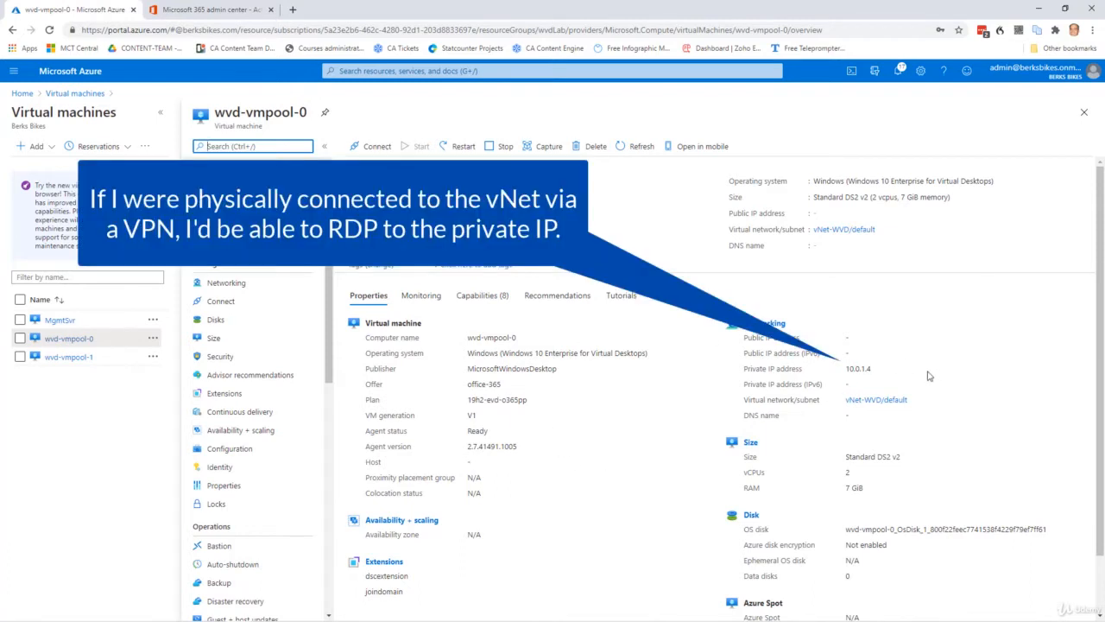
{"action": "left_click", "coordinate": [61, 320]}
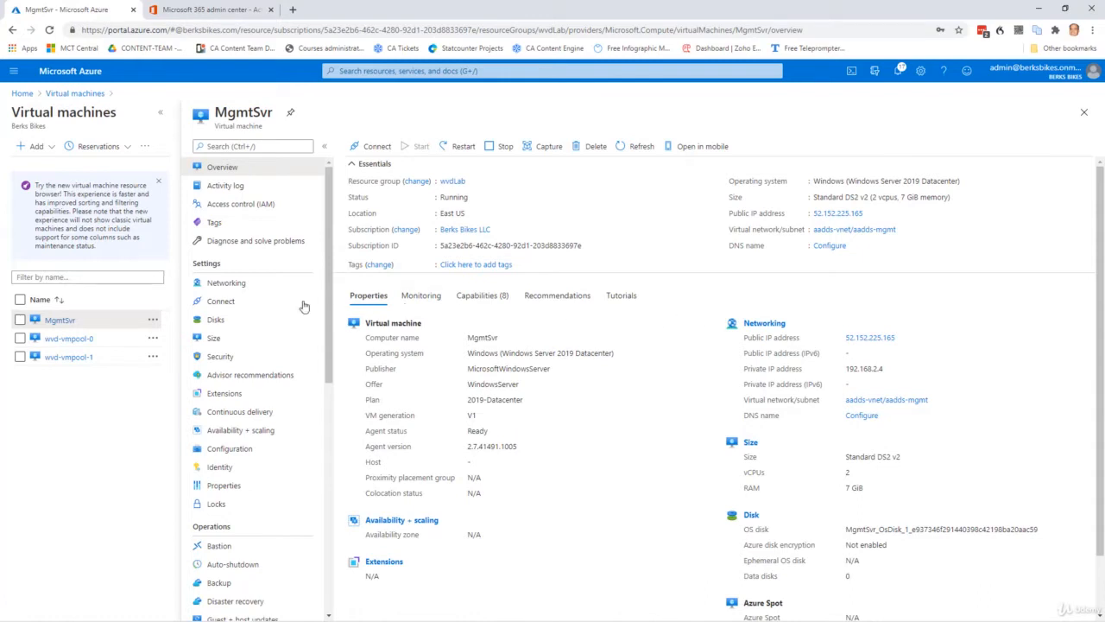
{"action": "left_click", "coordinate": [73, 344]}
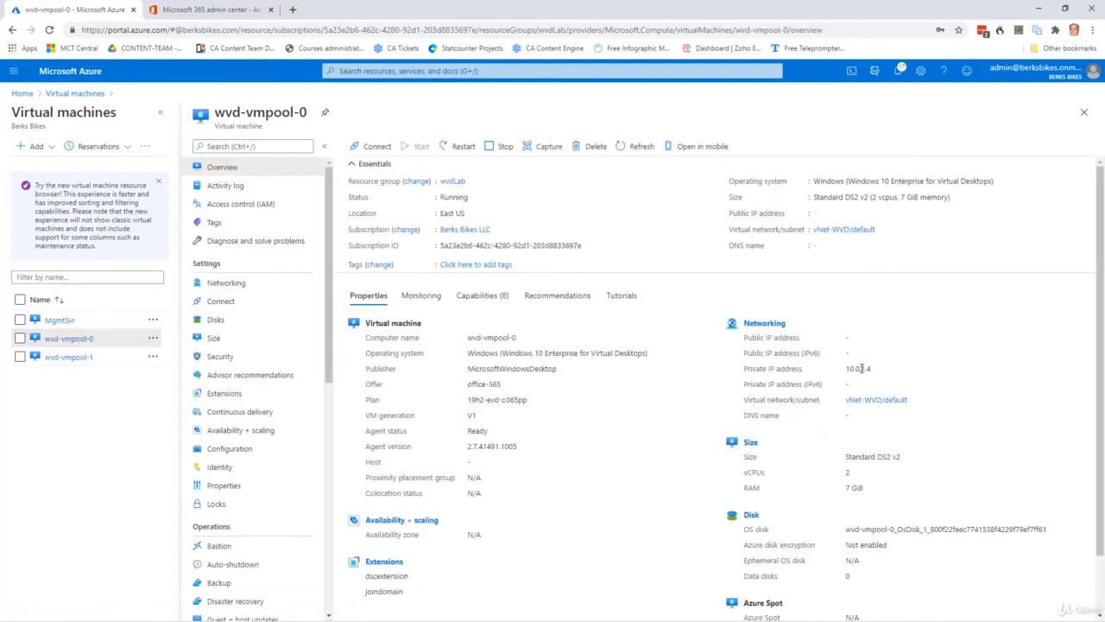
{"action": "left_click", "coordinate": [68, 321]}
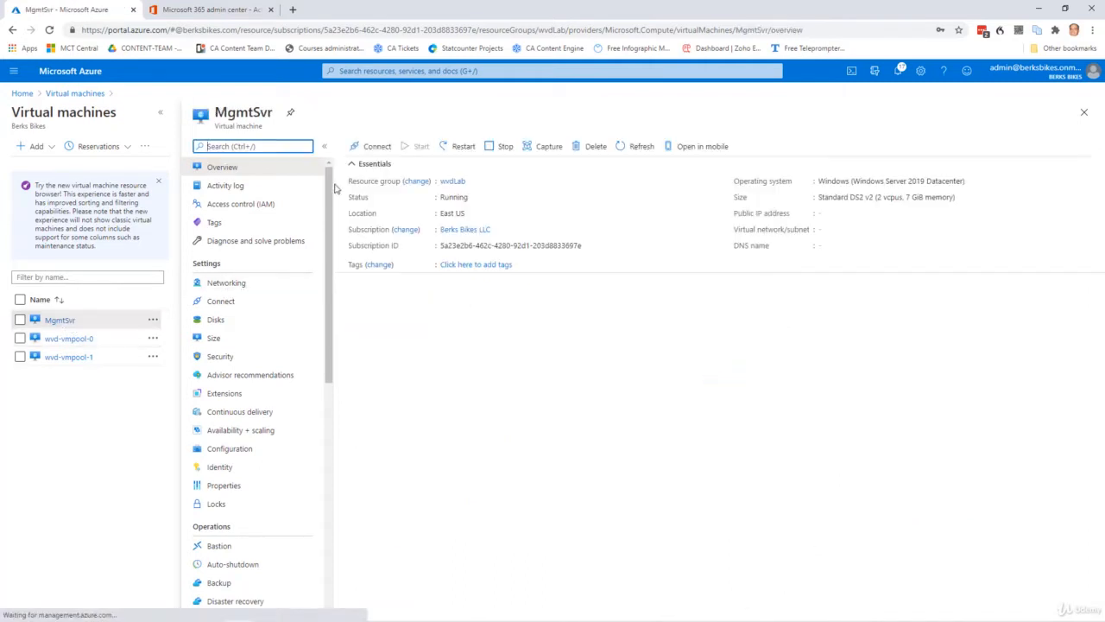
- Download MgmtSvr's RDP file and sign in to it with the account password
{"action": "left_click", "coordinate": [377, 147]}
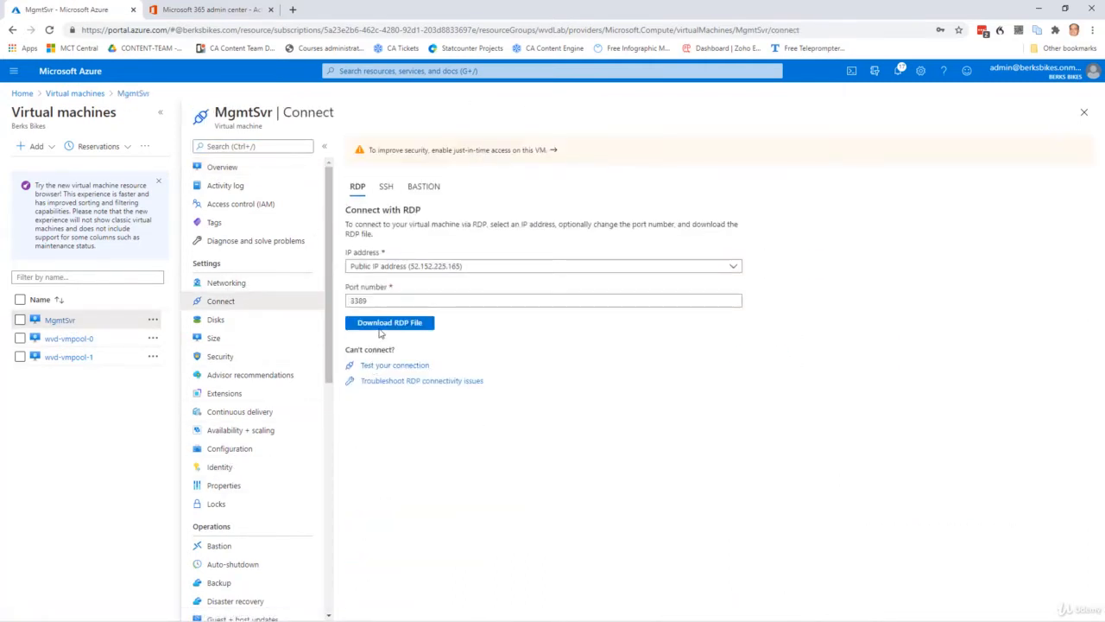
{"action": "left_click", "coordinate": [381, 326]}
{"action": "left_click", "coordinate": [63, 607]}
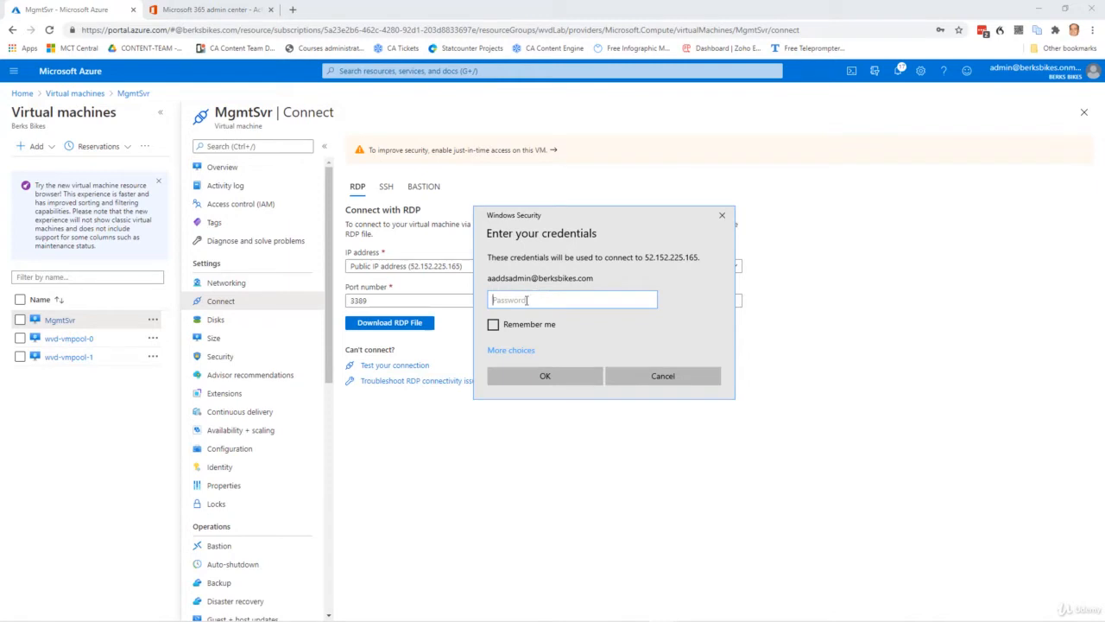
{"action": "type", "text": "P"}
{"action": "left_click", "coordinate": [556, 380]}
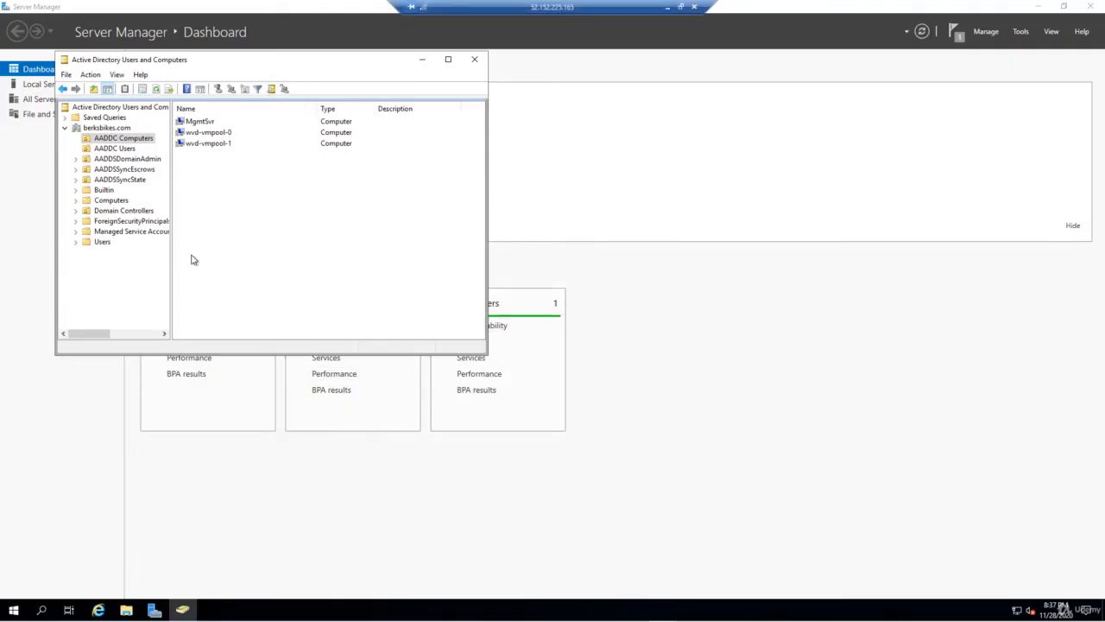
- From MgmtSvr, connect to 10.0.1.4 by Remote Desktop, signing in and accepting the certificate
{"action": "left_click", "coordinate": [43, 610]}
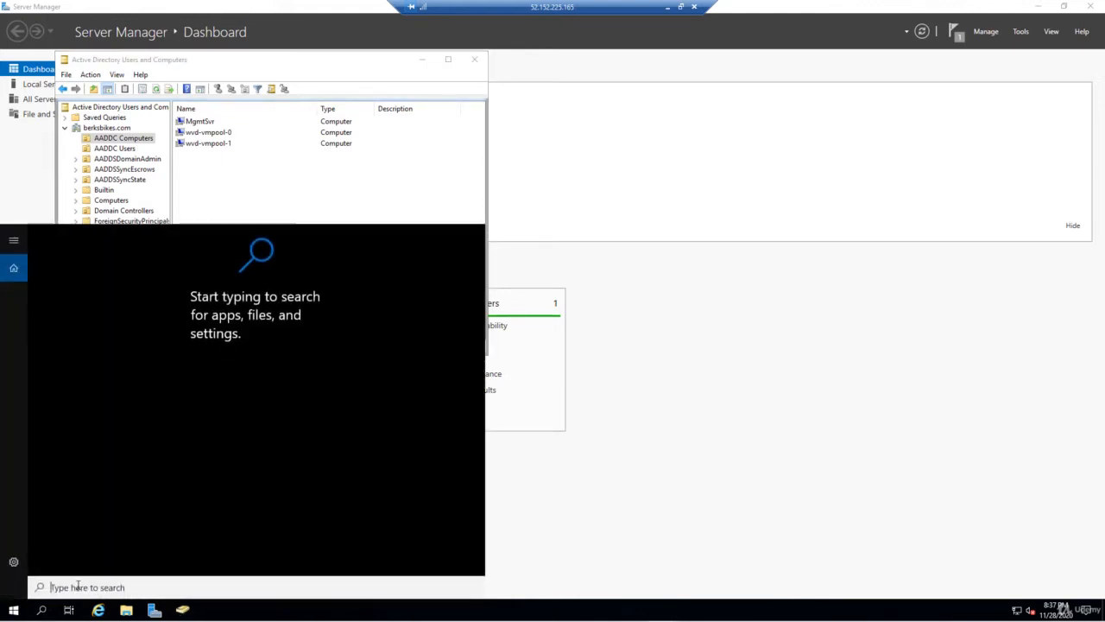
{"action": "type", "text": "remote"}
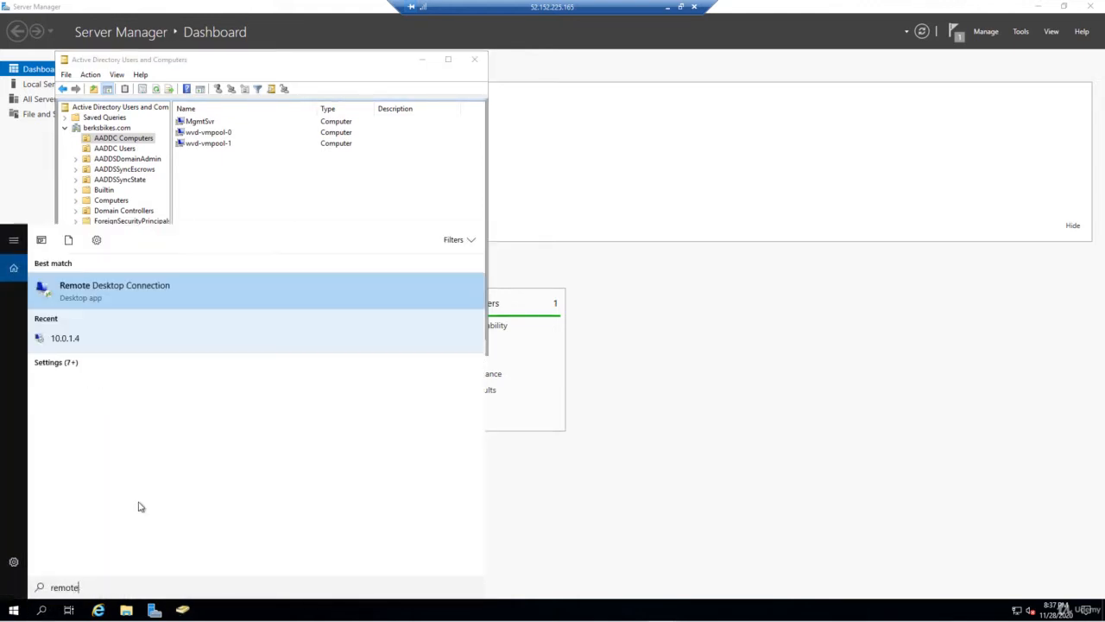
{"action": "left_click", "coordinate": [128, 289]}
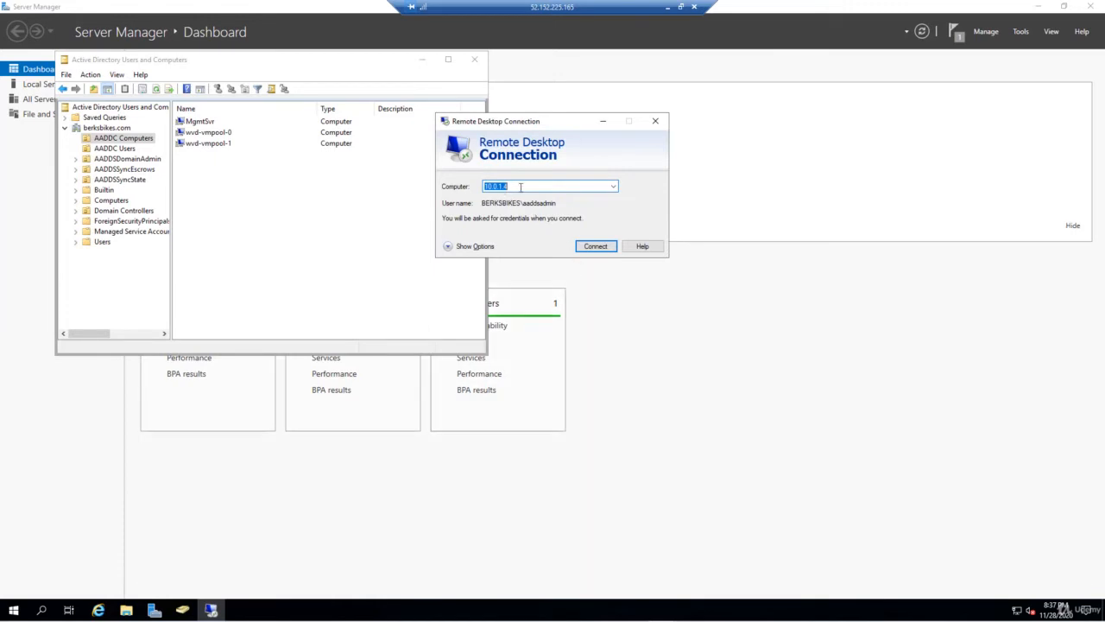
{"action": "left_click", "coordinate": [595, 246]}
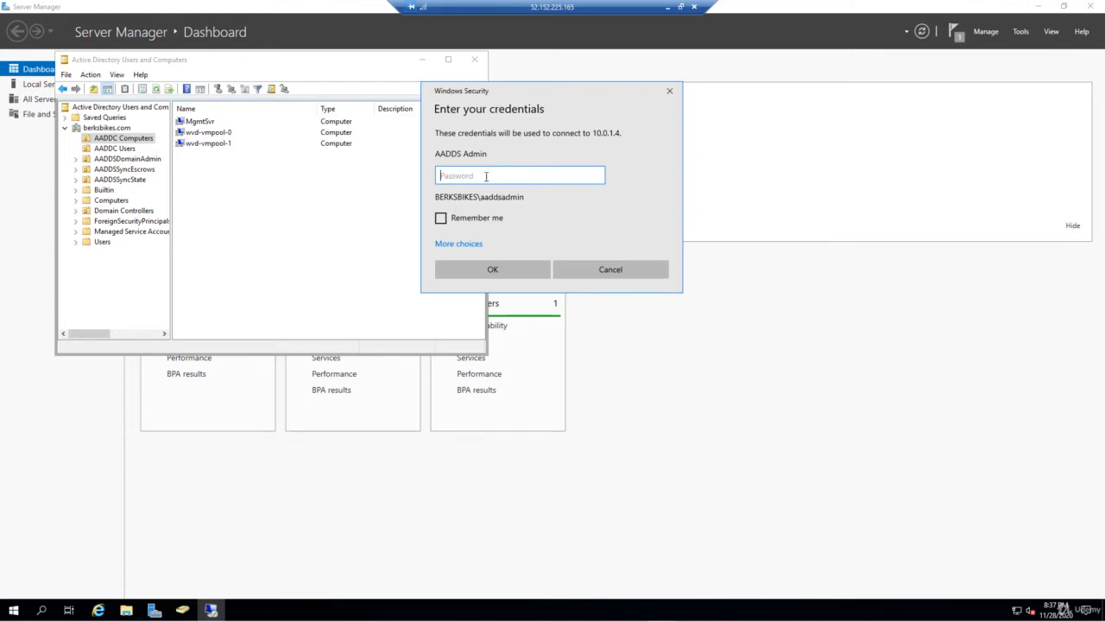
{"action": "type", "text": "•"}
{"action": "left_click", "coordinate": [539, 271]}
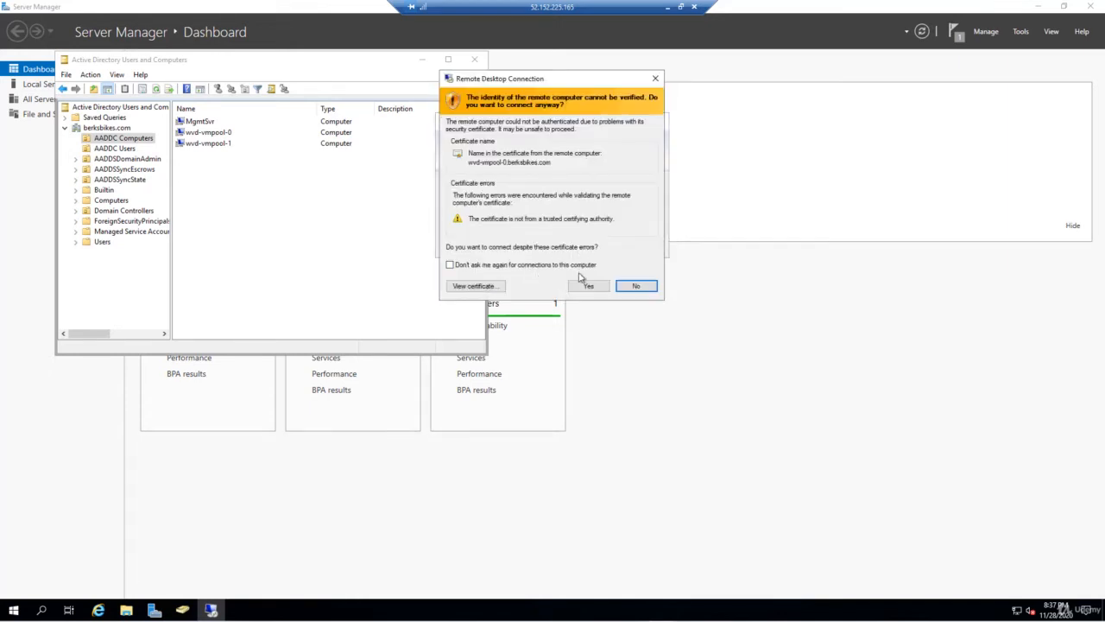
{"action": "left_click", "coordinate": [596, 286]}
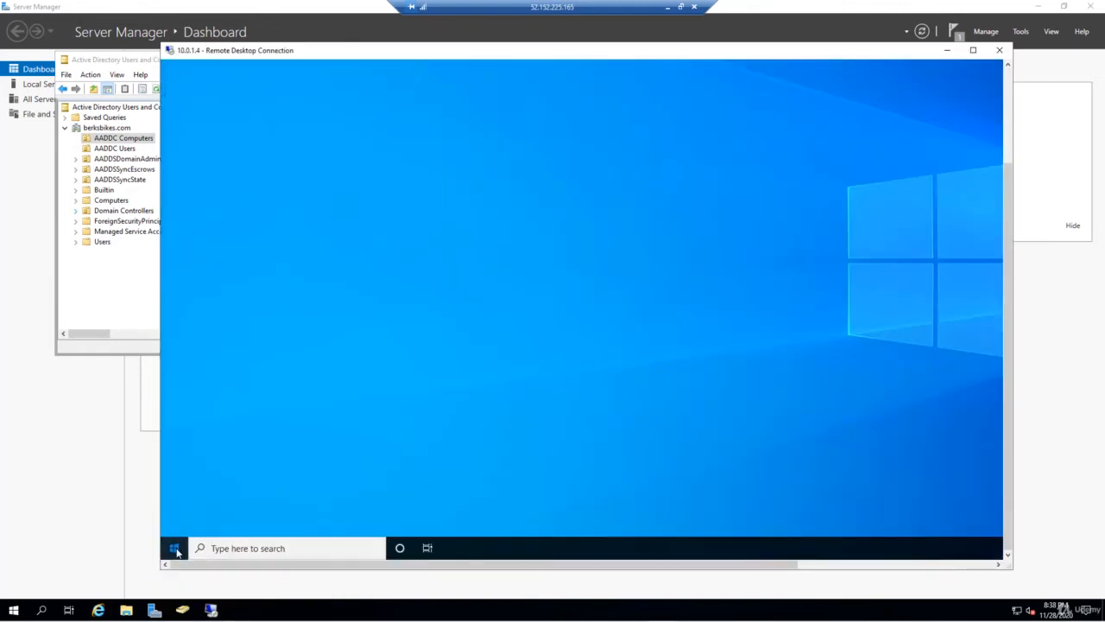
- Download FSLogix_Apps_2.9.7621.30127.zip in Edge from the fwlink and show it in Downloads
{"action": "left_click", "coordinate": [173, 548]}
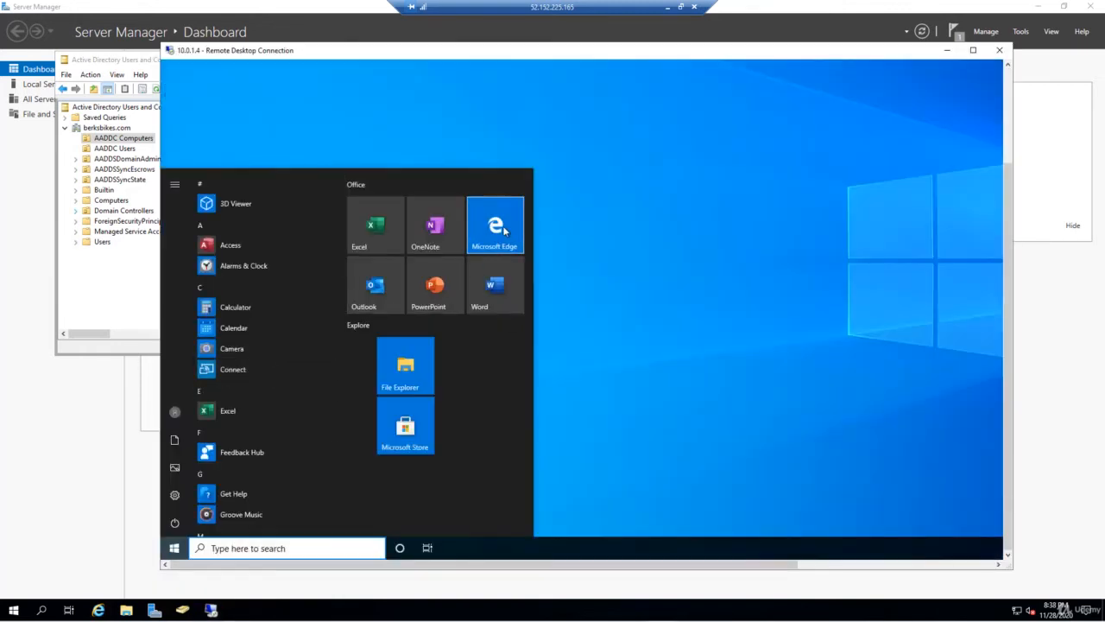
{"action": "left_click", "coordinate": [500, 229]}
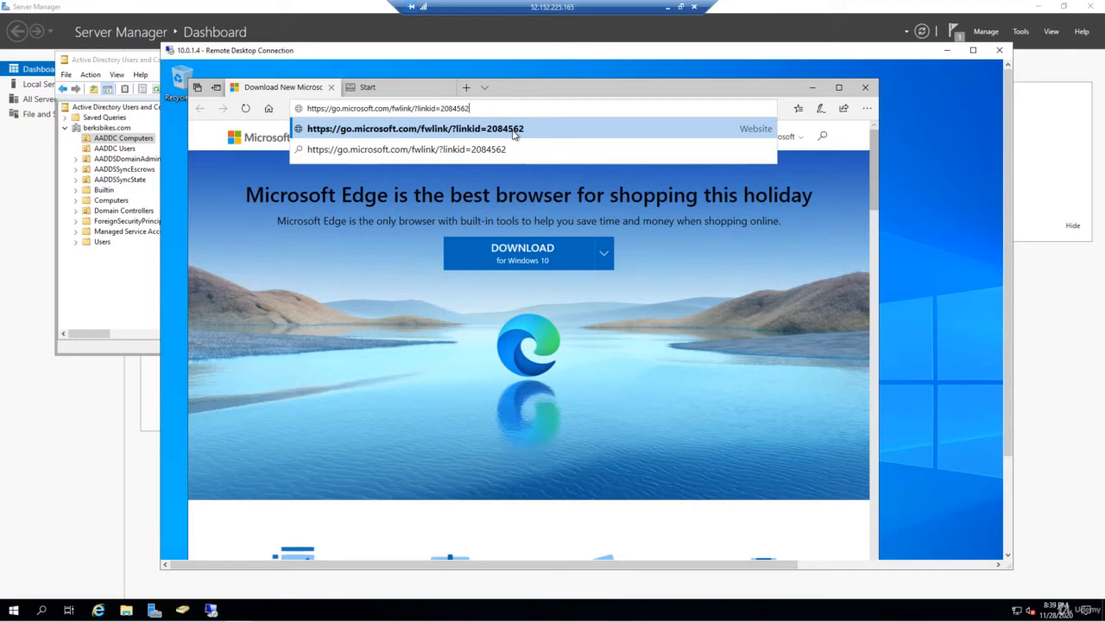
{"action": "left_click", "coordinate": [515, 134]}
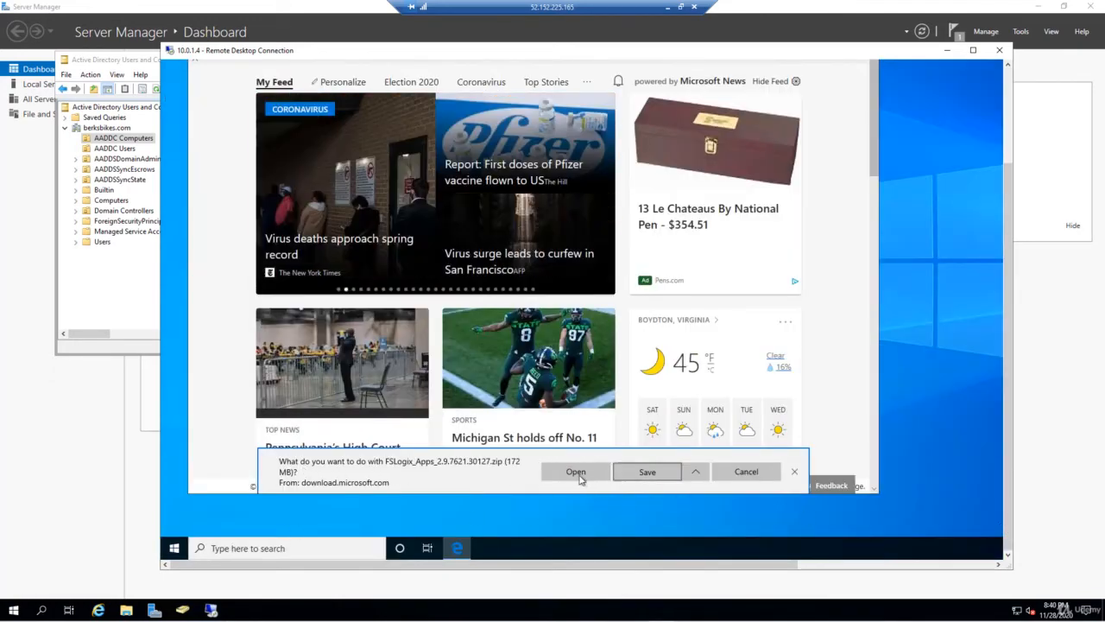
{"action": "left_click", "coordinate": [647, 475]}
{"action": "left_click", "coordinate": [662, 480]}
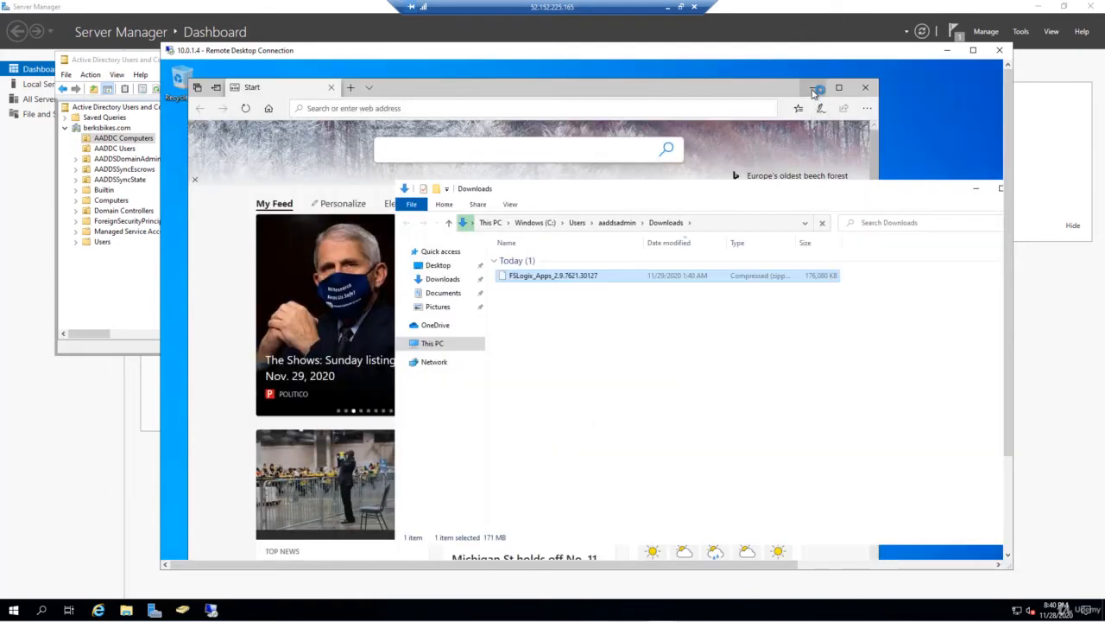
{"action": "left_click", "coordinate": [815, 91]}
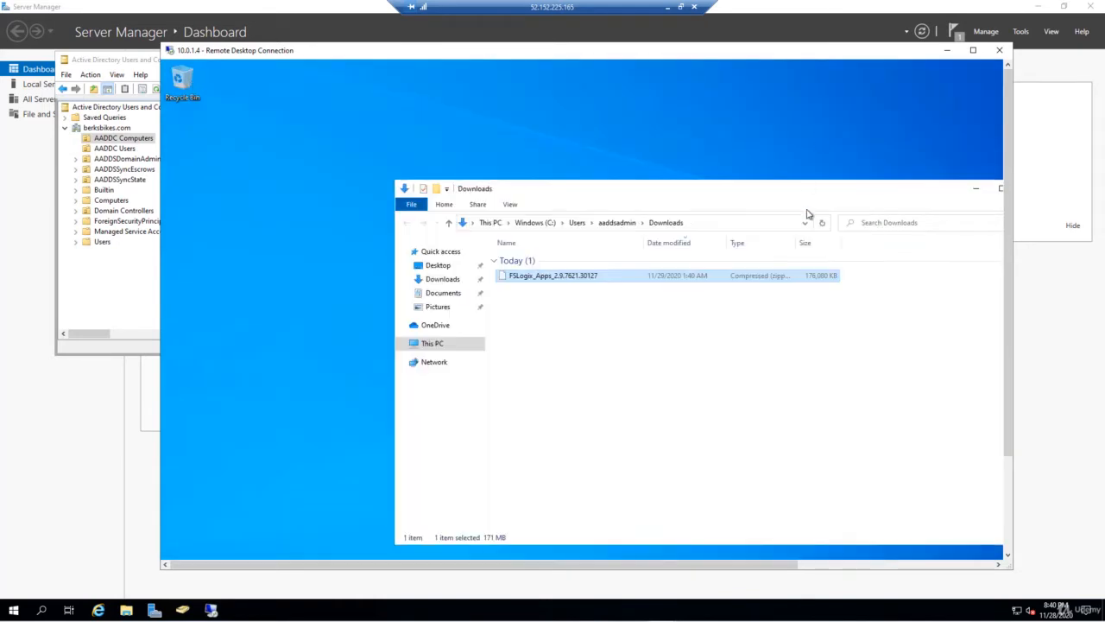
- Extract FSLogix_Apps_2.9.7621.30127.zip into a subfolder of Downloads
{"action": "left_click_drag", "start_coordinate": [809, 192], "coordinate": [545, 116]}
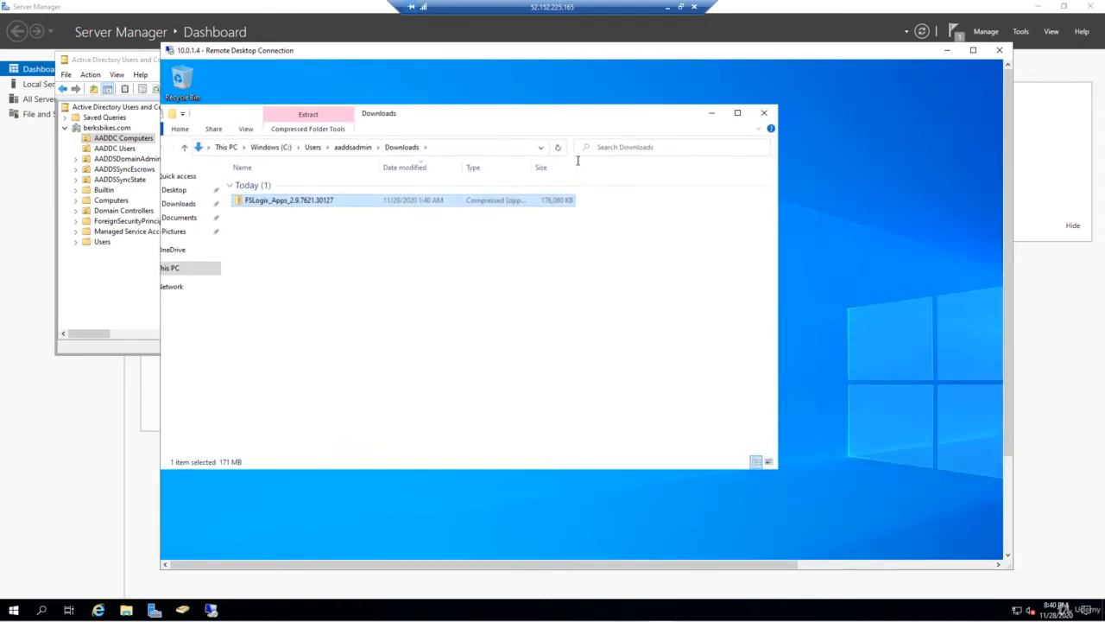
{"action": "right_click", "coordinate": [297, 202]}
{"action": "left_click", "coordinate": [335, 253]}
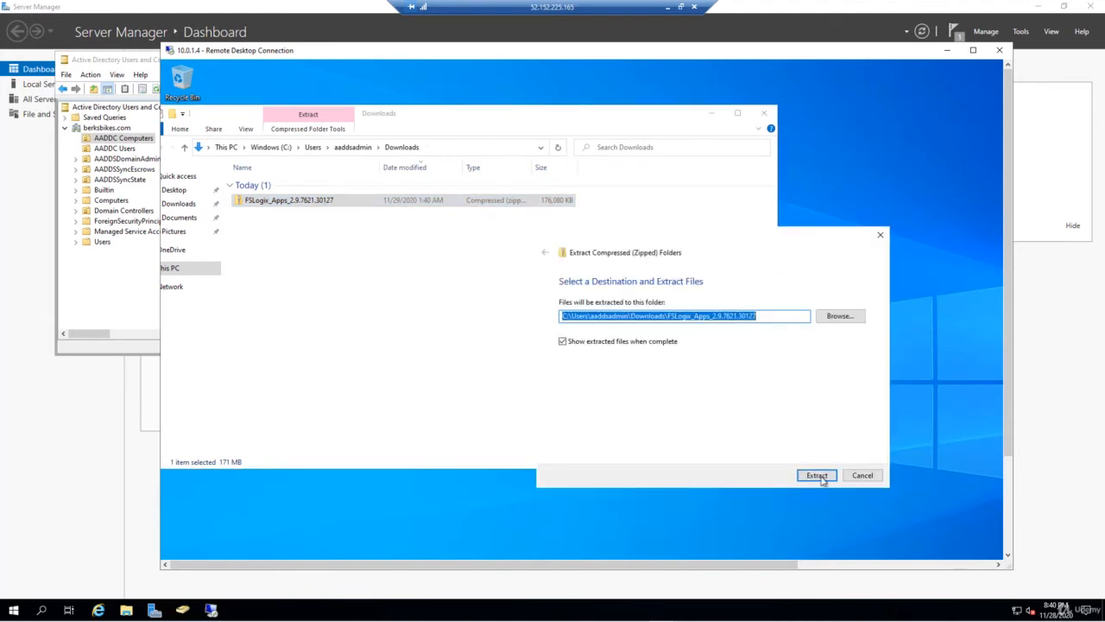
{"action": "left_click", "coordinate": [819, 476]}
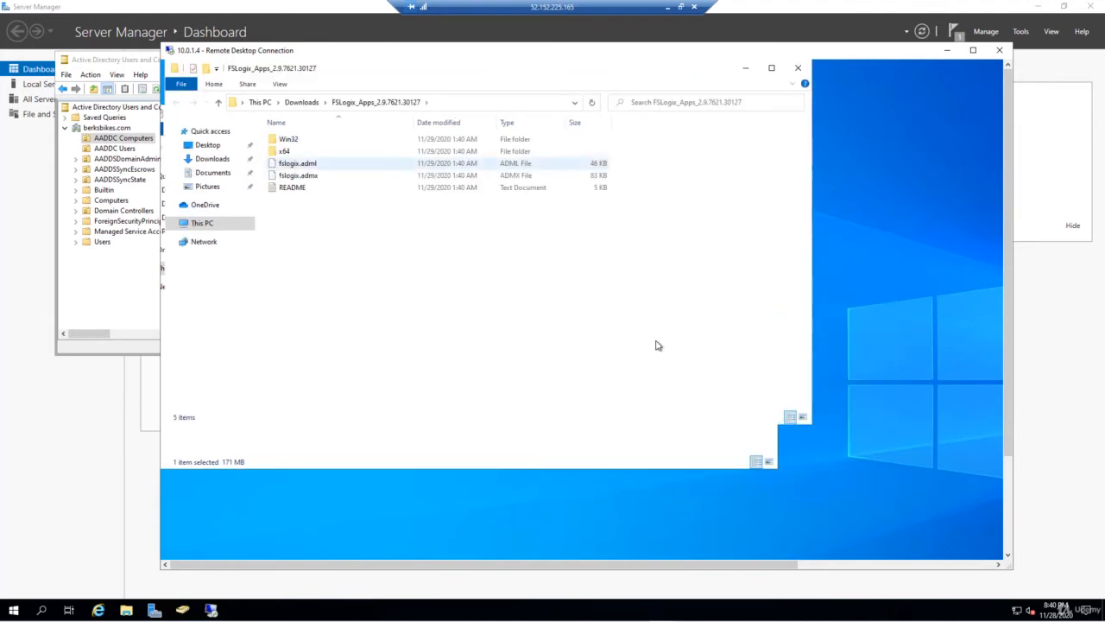
- Run FSLogixAppsSetup from x64\Release, accept the license, approve the install, and close setup
{"action": "double_click", "coordinate": [287, 152]}
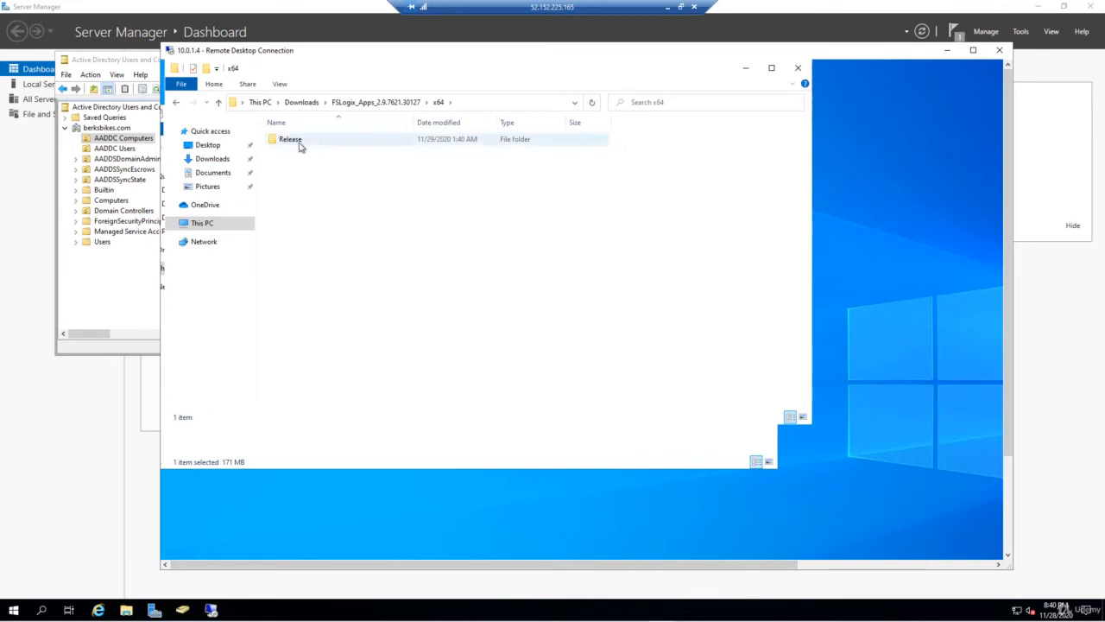
{"action": "double_click", "coordinate": [290, 140]}
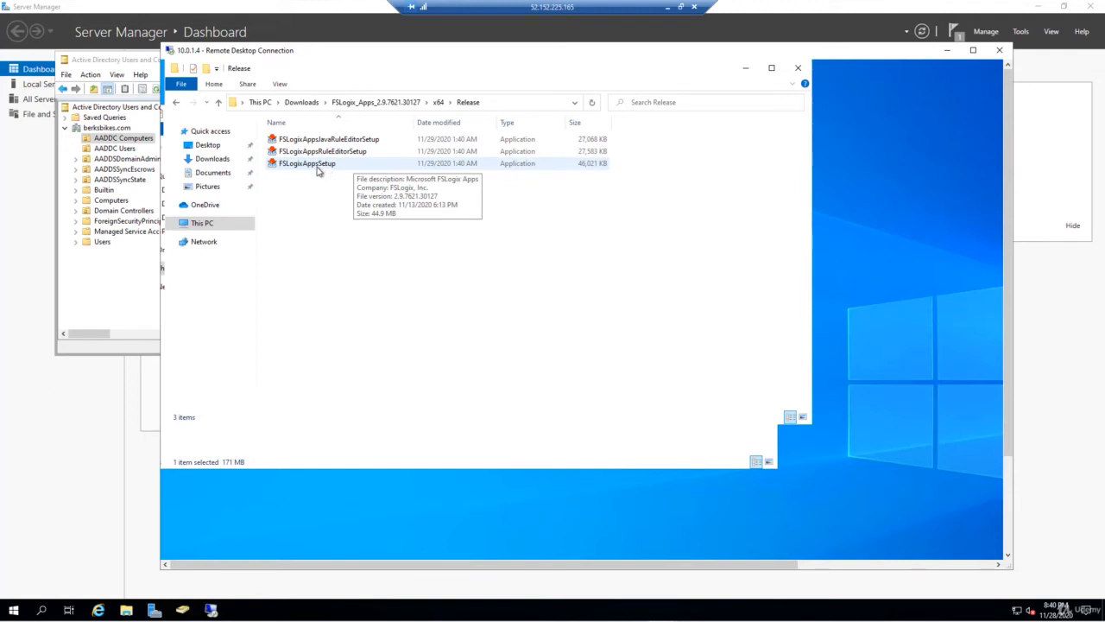
{"action": "double_click", "coordinate": [322, 169]}
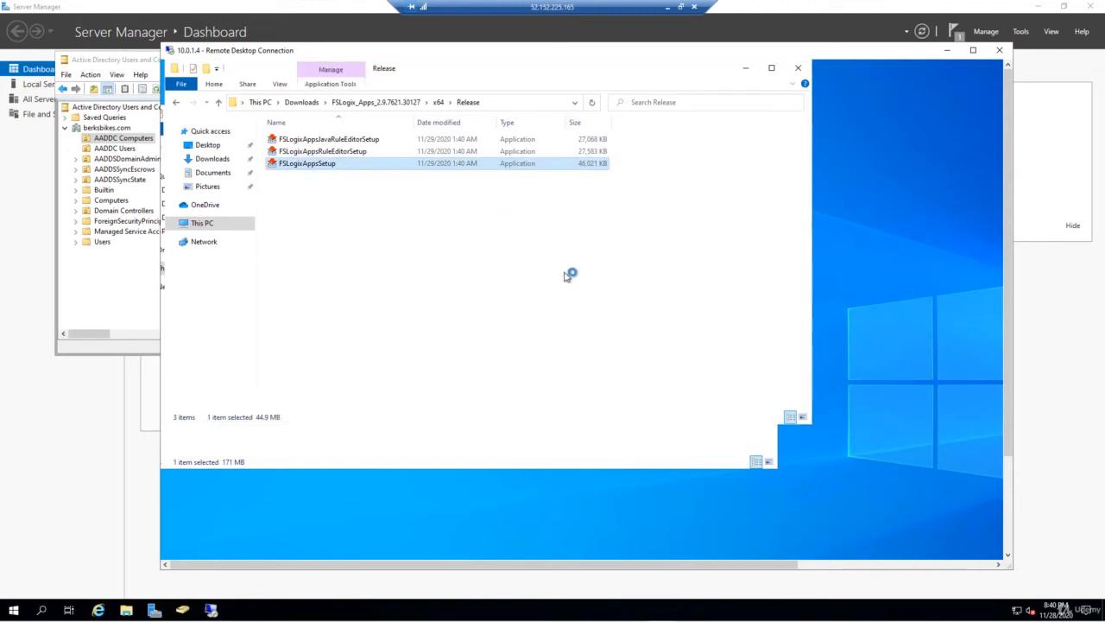
{"action": "left_click", "coordinate": [650, 416]}
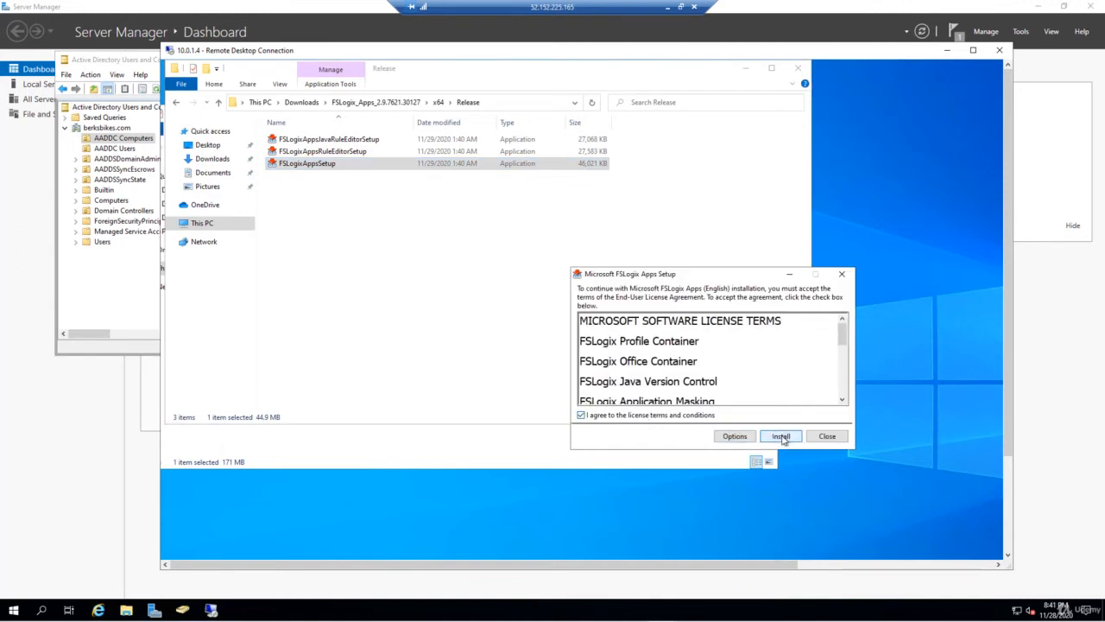
{"action": "left_click", "coordinate": [781, 437]}
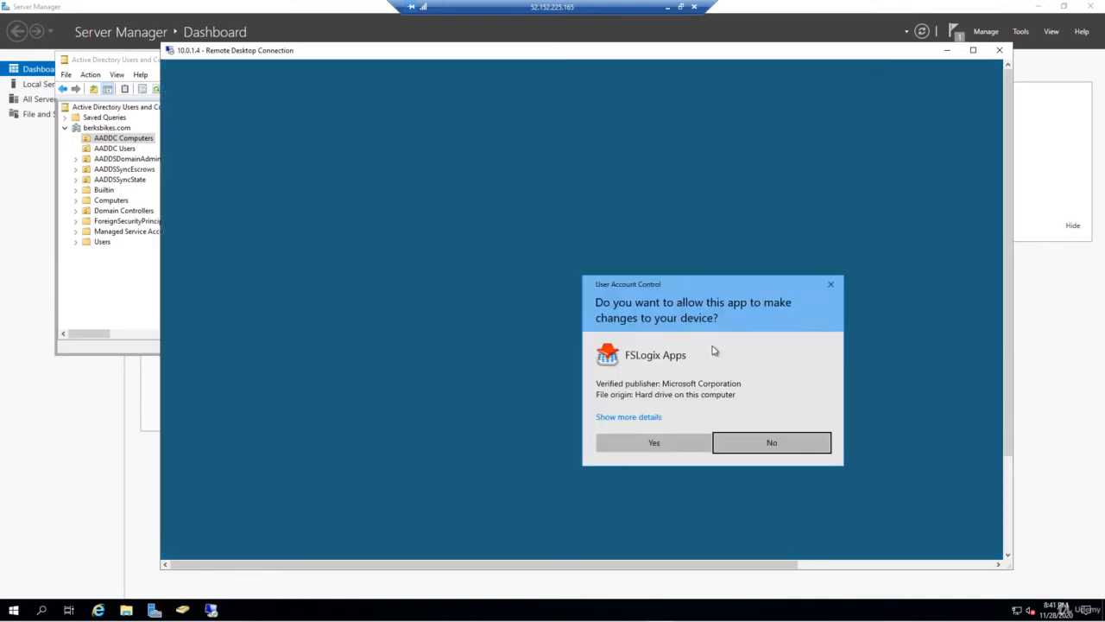
{"action": "left_click", "coordinate": [680, 444]}
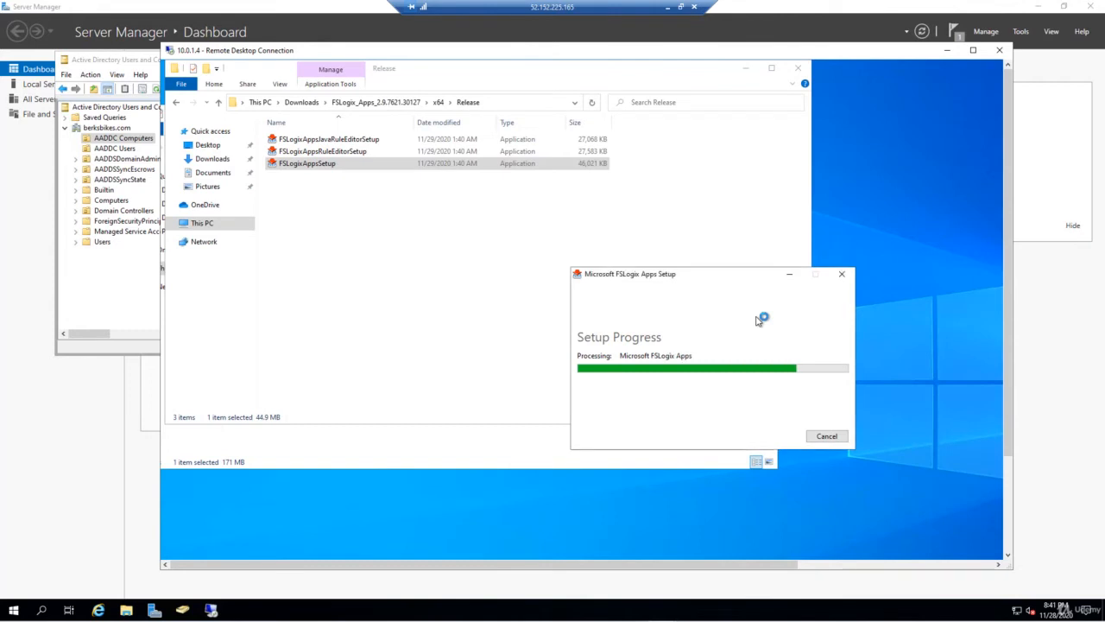
{"action": "left_click", "coordinate": [827, 436]}
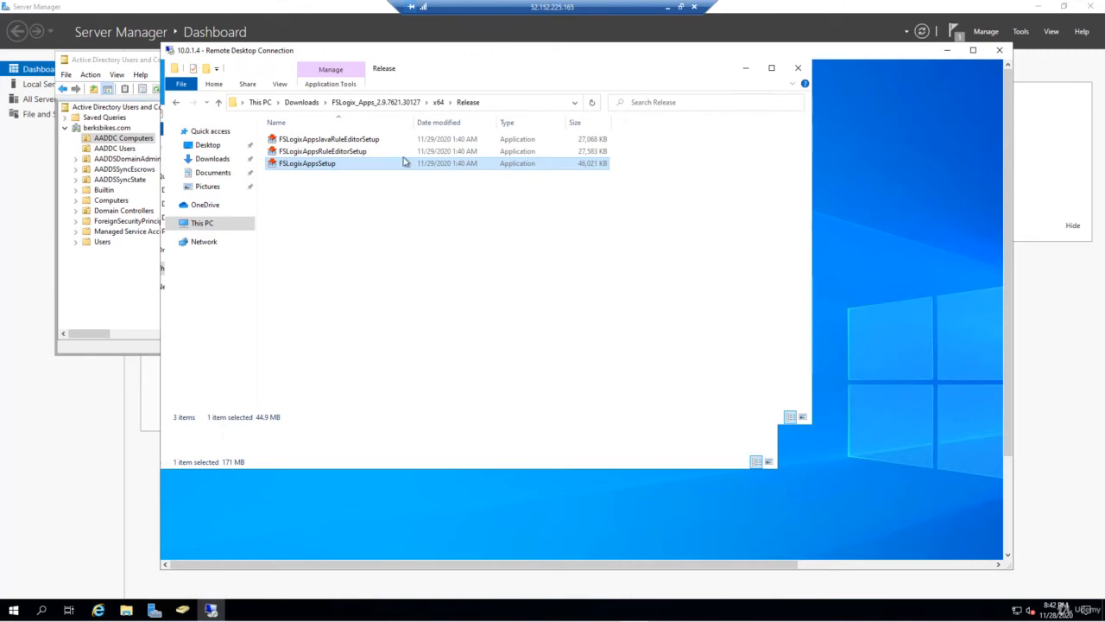
- Copy the FSLogix_Apps_2.9.7621.30127 zip from the Downloads folder
{"action": "left_click", "coordinate": [302, 103]}
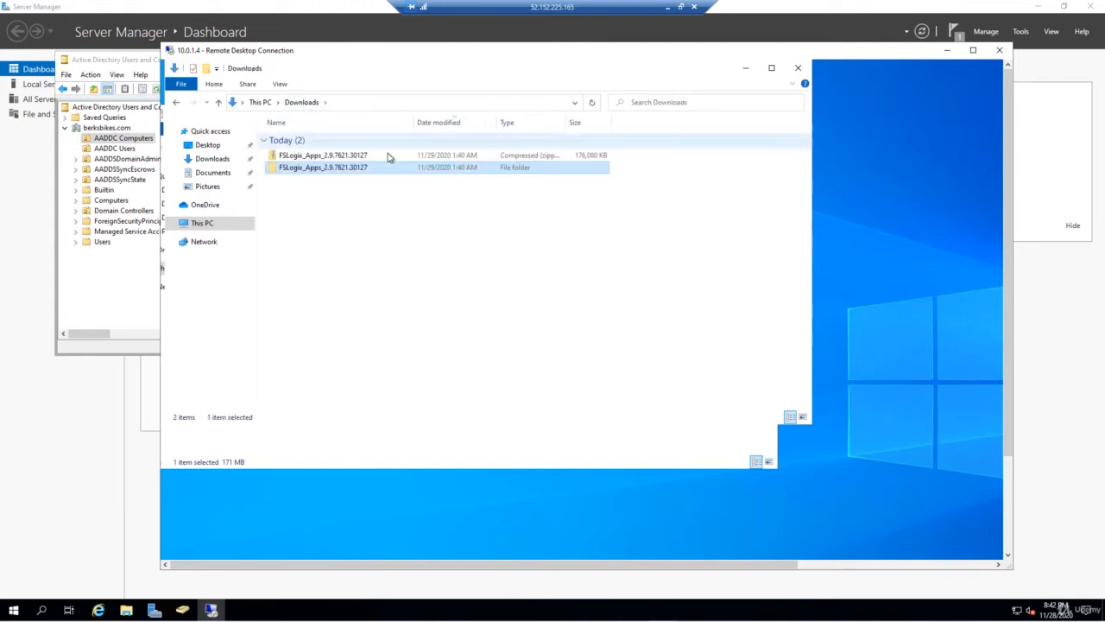
{"action": "left_click", "coordinate": [326, 161]}
{"action": "right_click", "coordinate": [326, 160]}
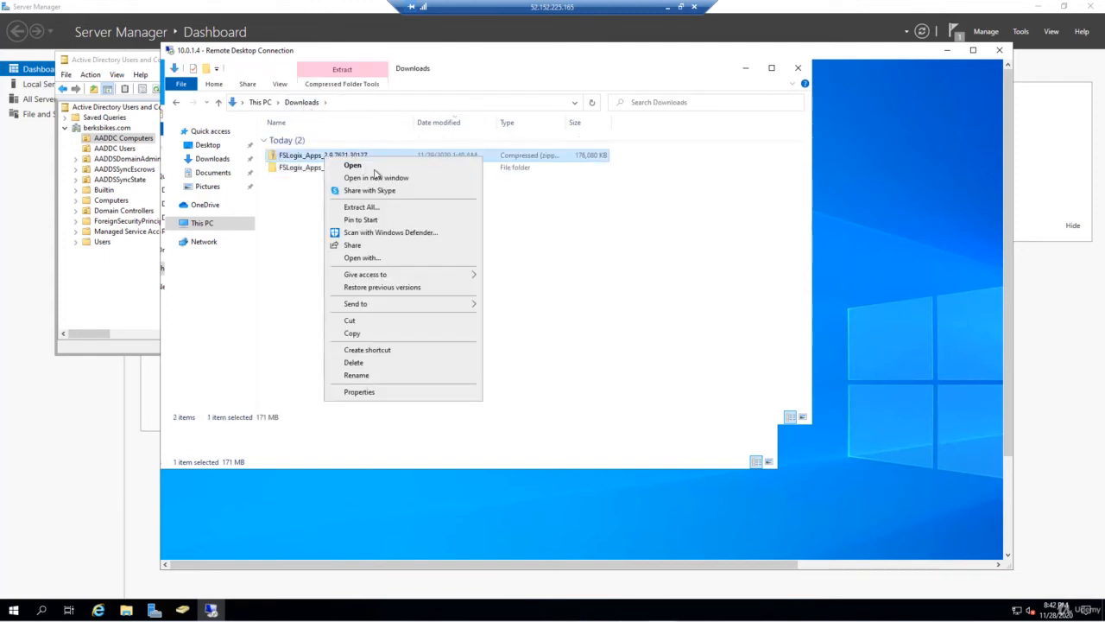
{"action": "left_click", "coordinate": [364, 333]}
- Open \\10.0.1.5\c$ in the address bar and paste the zip there
{"action": "left_click", "coordinate": [408, 104]}
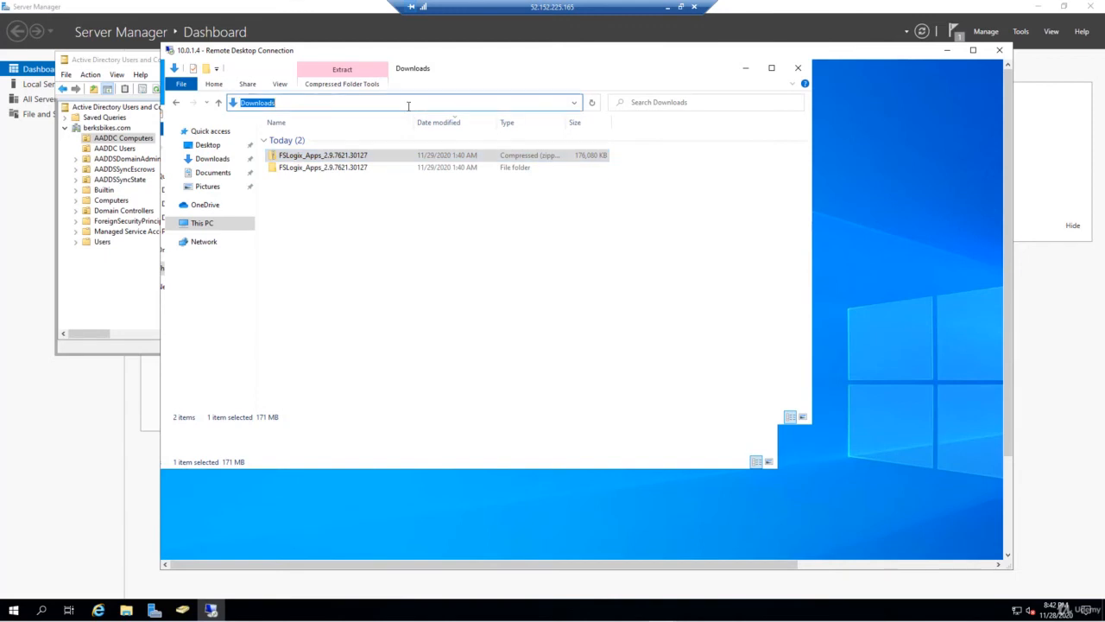
{"action": "type", "text": "\\10"}
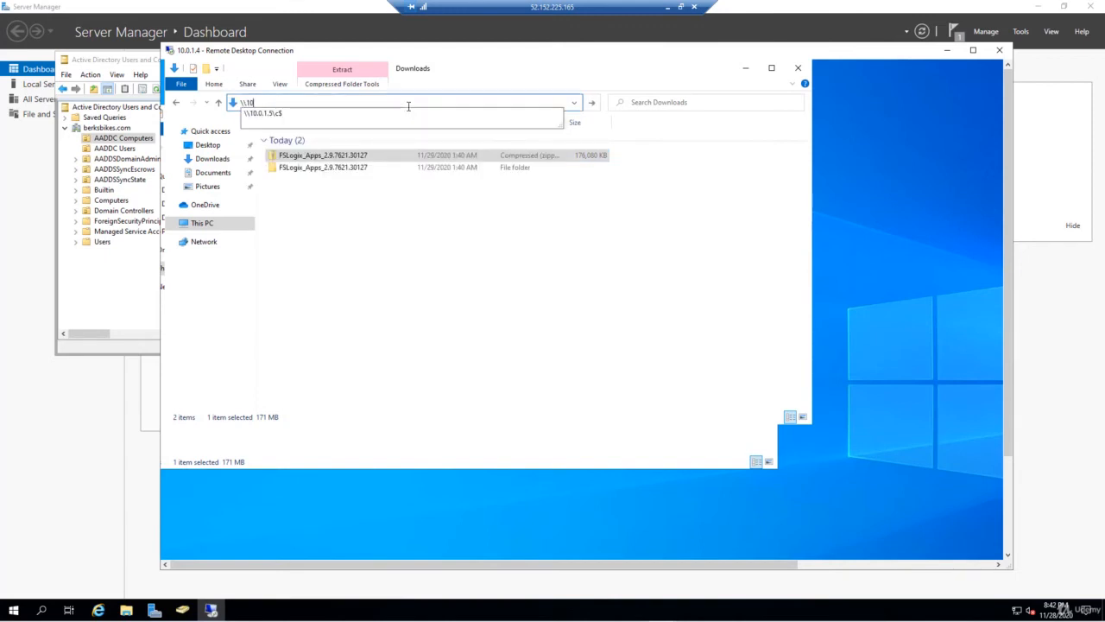
{"action": "type", "text": ".0.1.5"}
{"action": "left_click", "coordinate": [292, 115]}
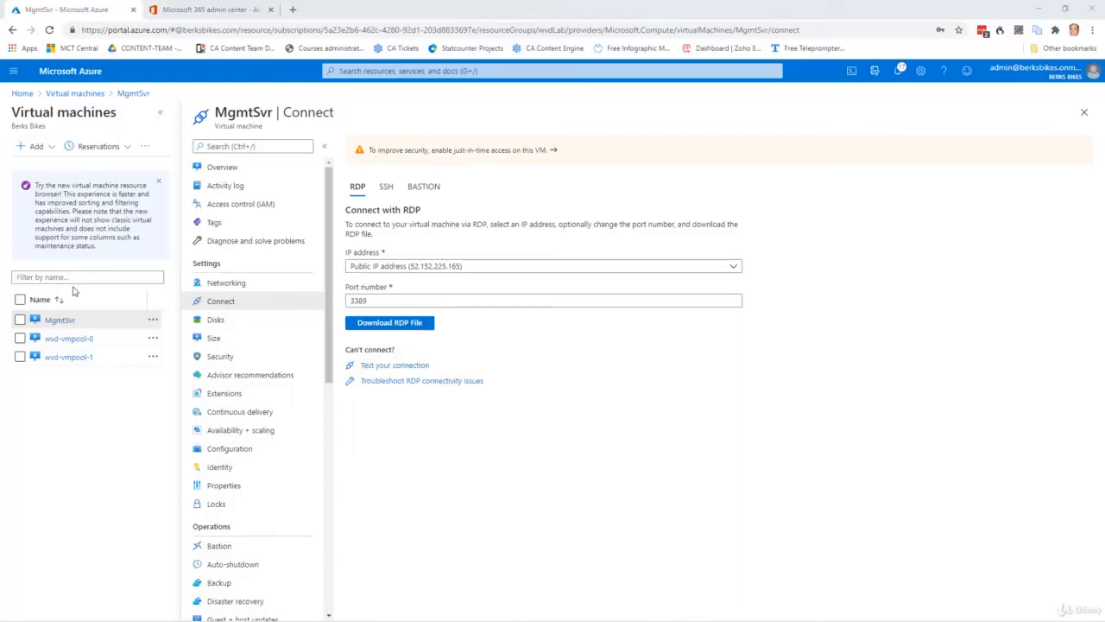
{"action": "left_click", "coordinate": [60, 367]}
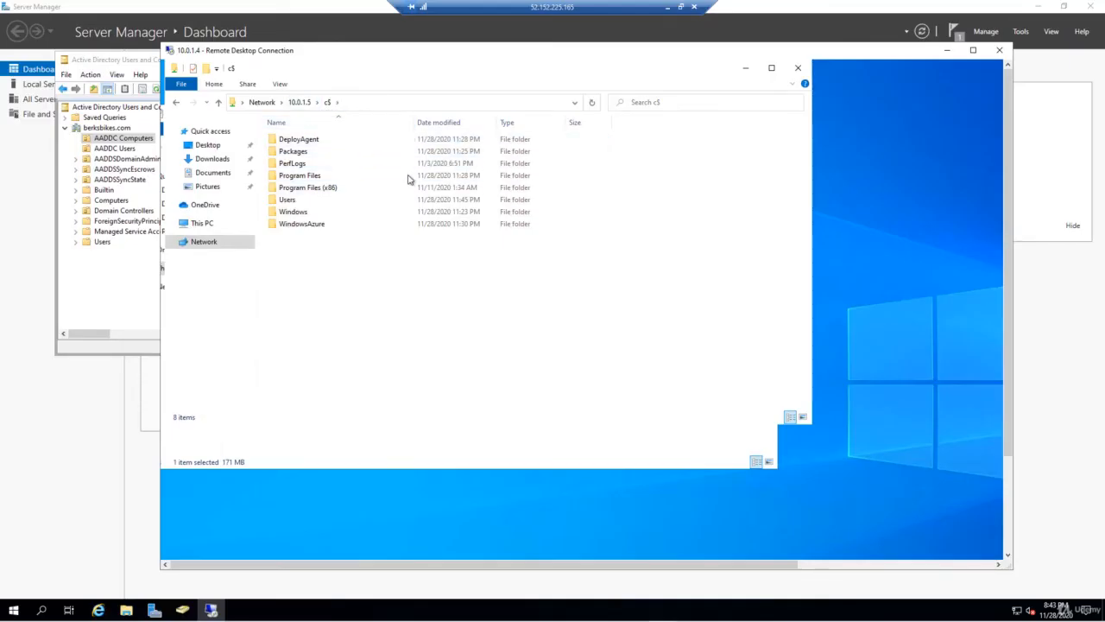
{"action": "right_click", "coordinate": [393, 254]}
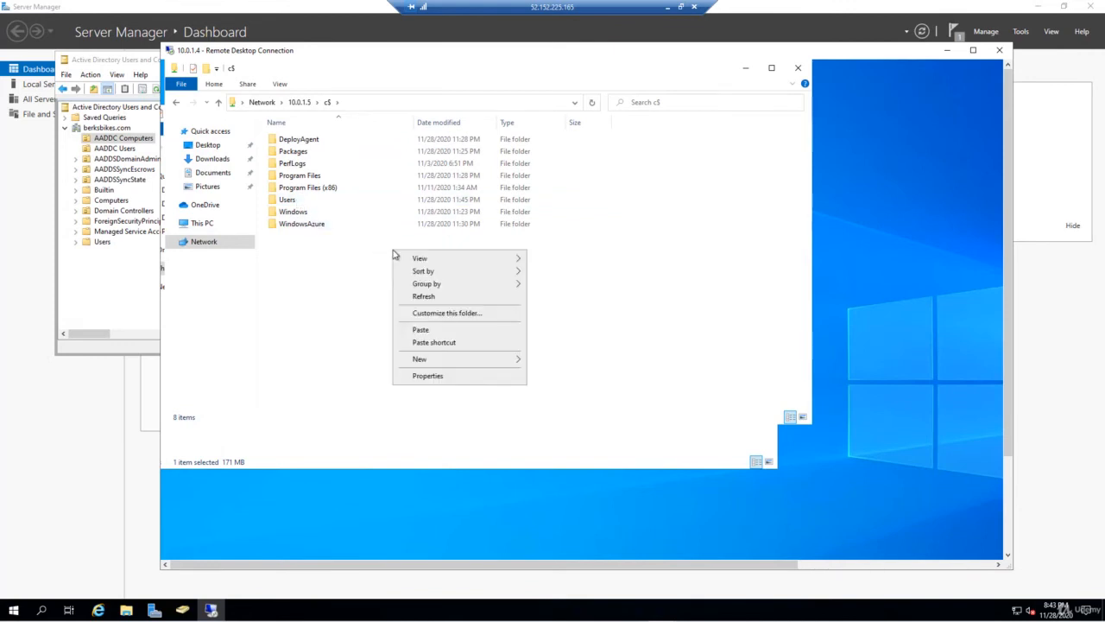
{"action": "left_click", "coordinate": [420, 329]}
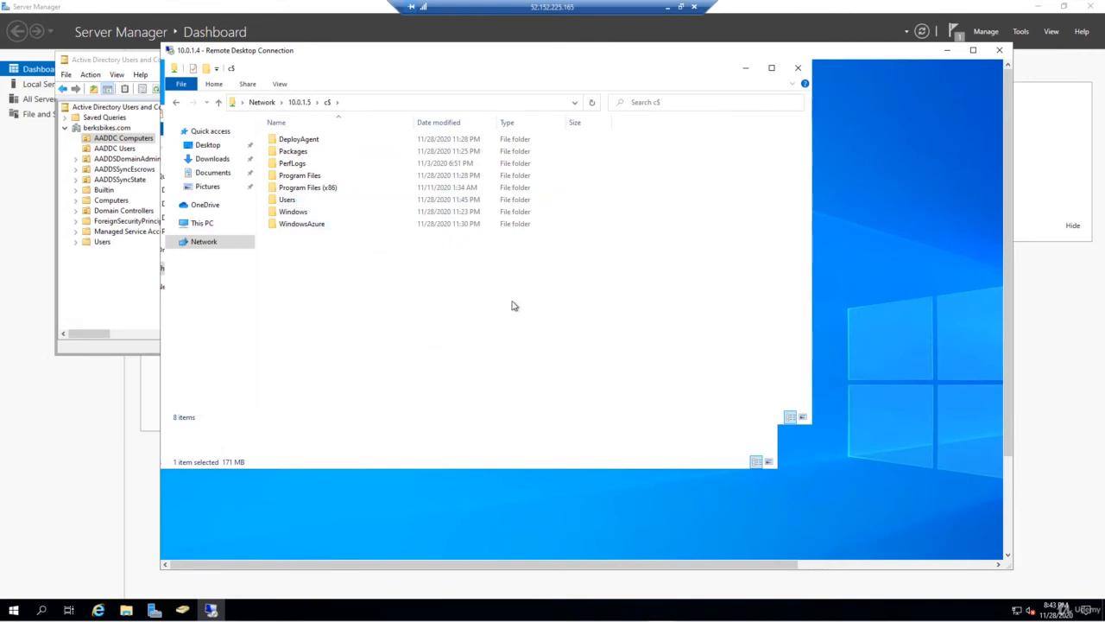
- Minimize the 10.0.1.4 session and connect to 10.0.1.5, signing in and accepting the certificate
{"action": "left_click", "coordinate": [948, 55]}
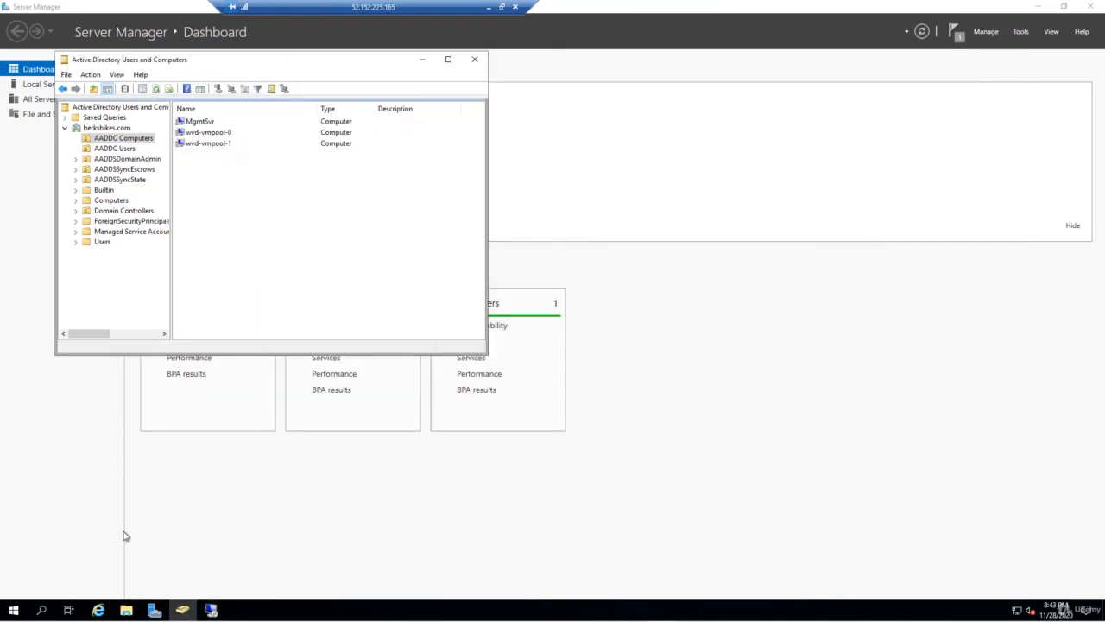
{"action": "right_click", "coordinate": [211, 611]}
{"action": "left_click", "coordinate": [207, 554]}
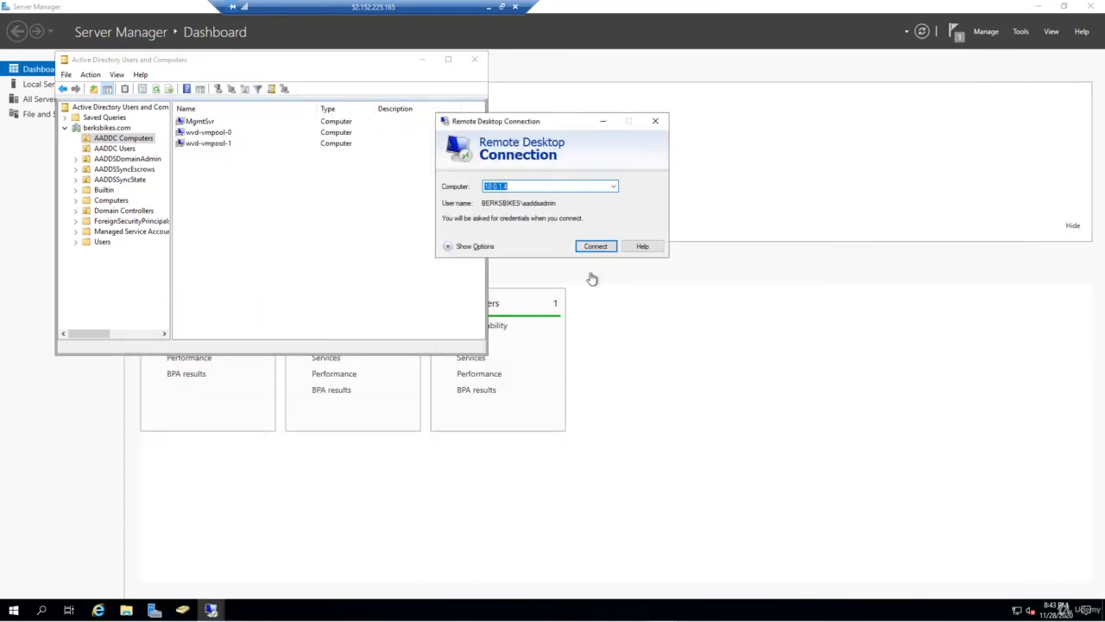
{"action": "left_click", "coordinate": [542, 187]}
{"action": "key", "text": "BackSpace"}
{"action": "type", "text": "5"}
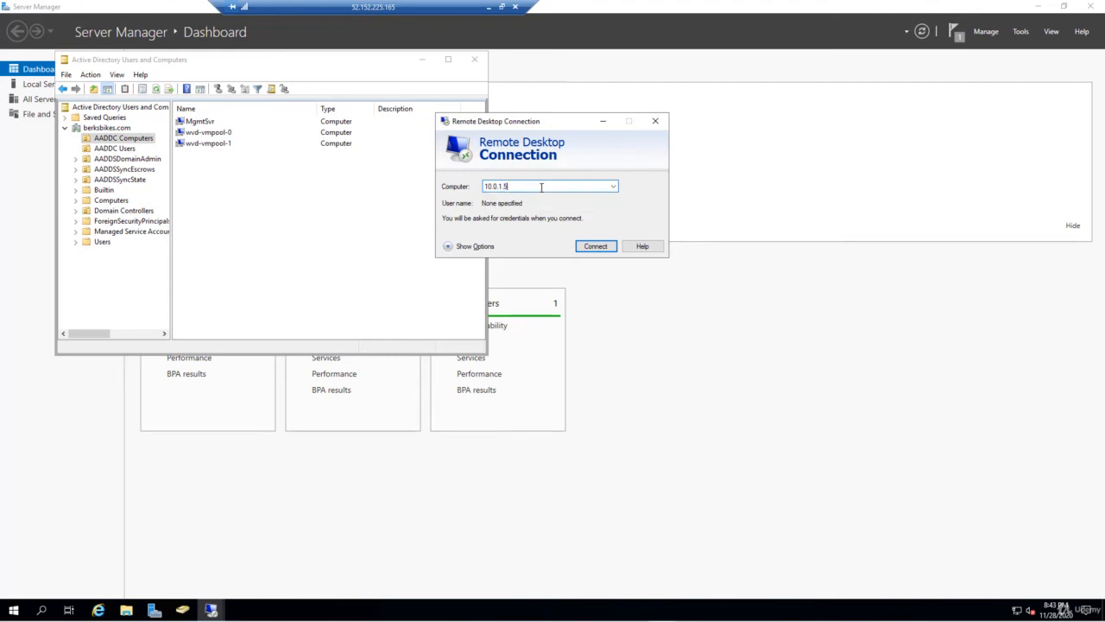
{"action": "key", "text": "Return"}
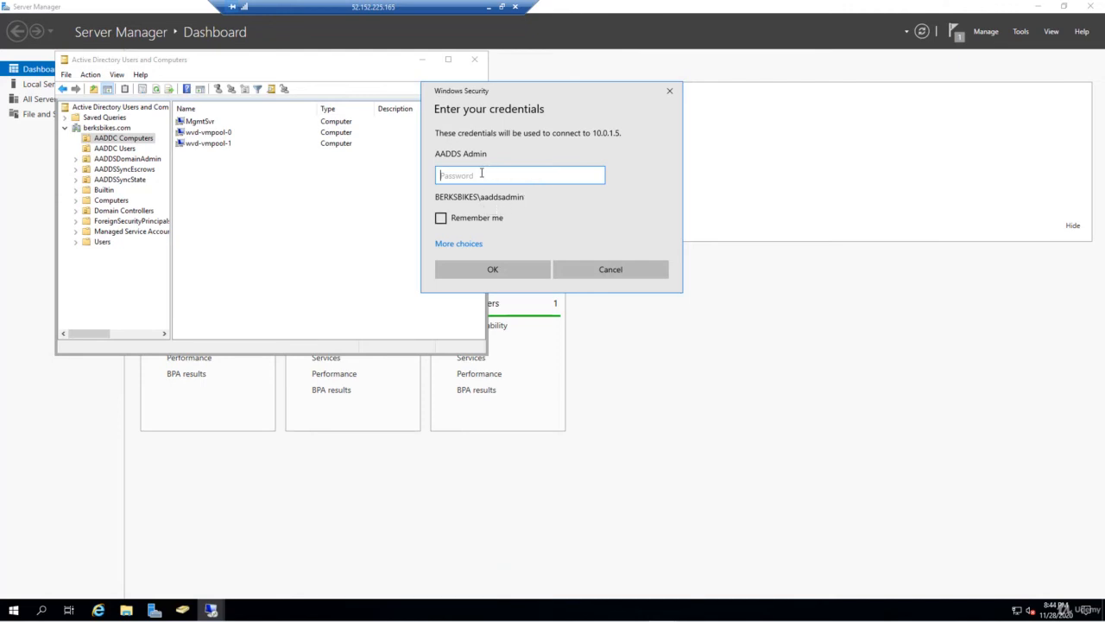
{"action": "type", "text": "•"}
{"action": "key", "text": "Return"}
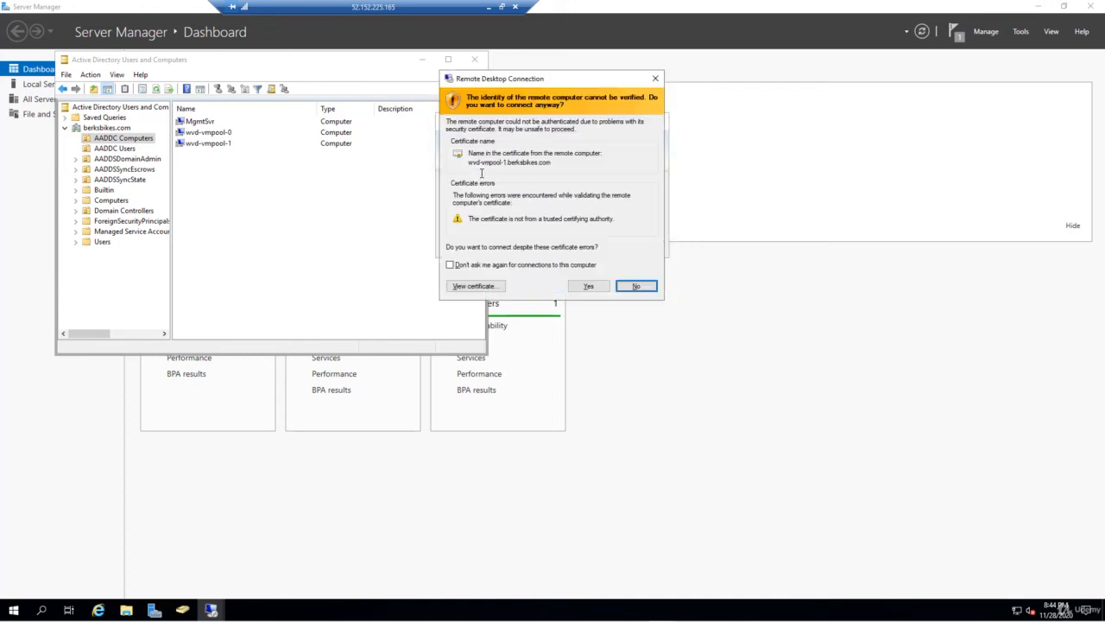
{"action": "left_click", "coordinate": [587, 286]}
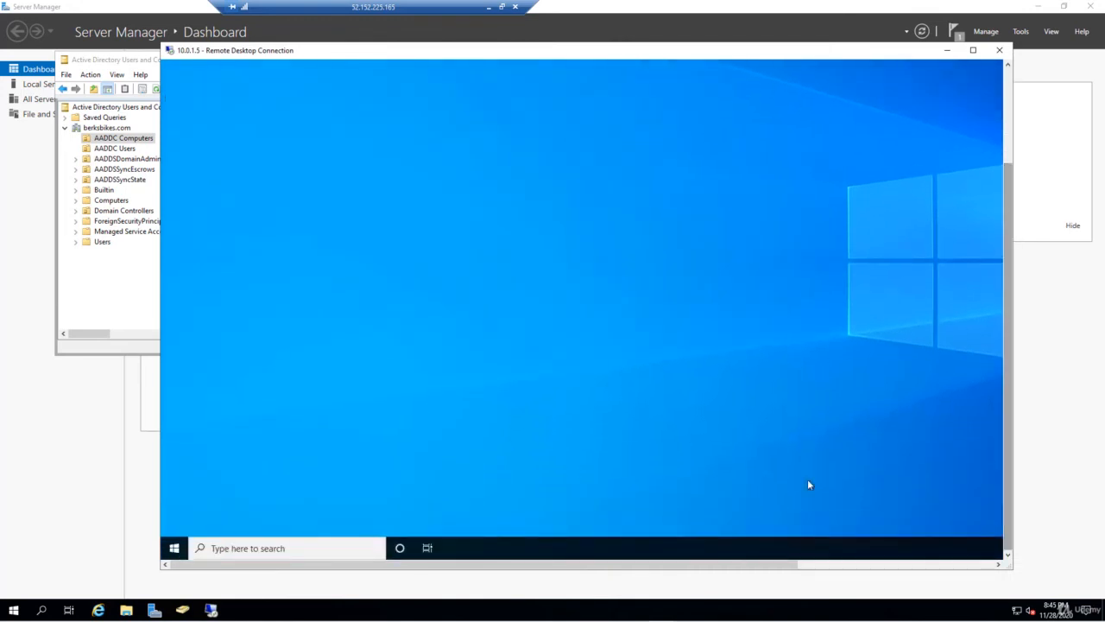
- Open Windows (C:) in File Explorer and extract the zip to C:\FSLogix_Apps_2.9.7621.30127
{"action": "left_click", "coordinate": [173, 548]}
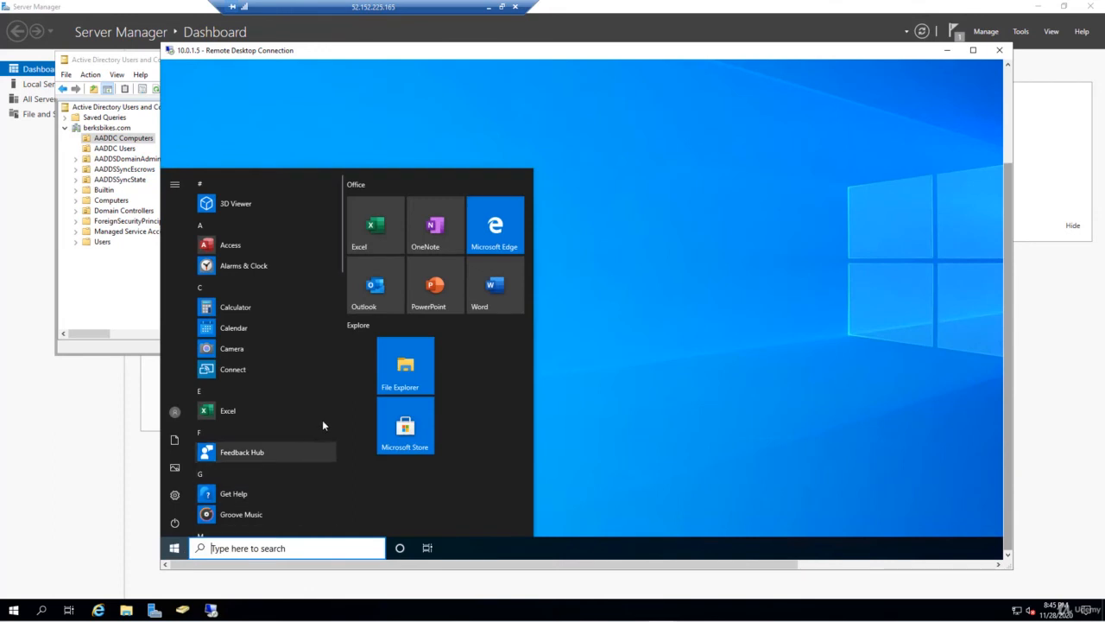
{"action": "left_click", "coordinate": [419, 364]}
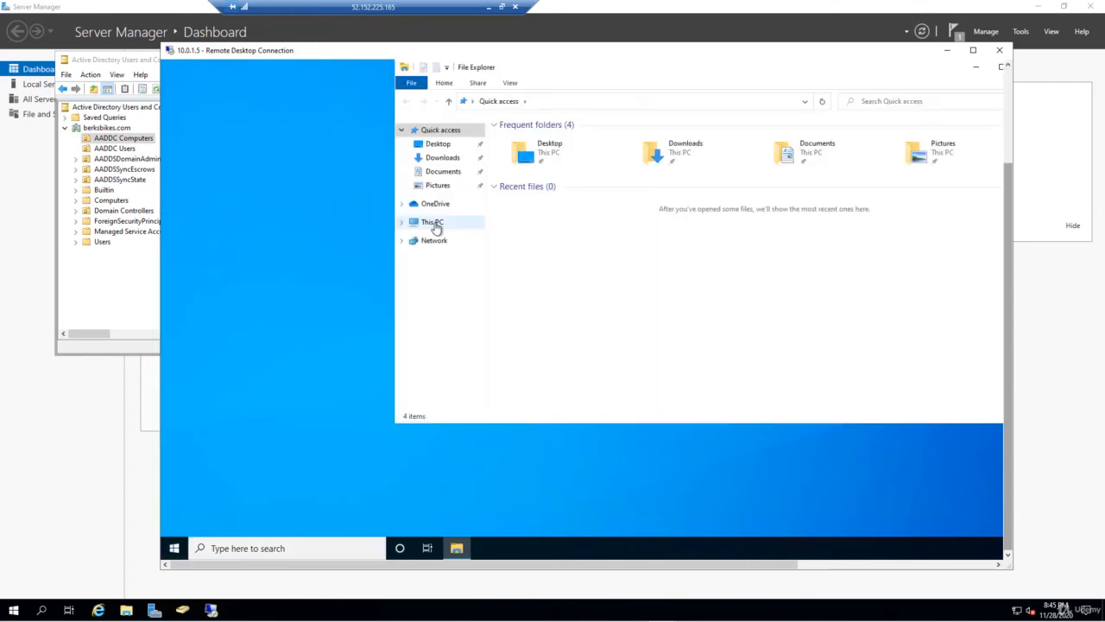
{"action": "left_click", "coordinate": [431, 222]}
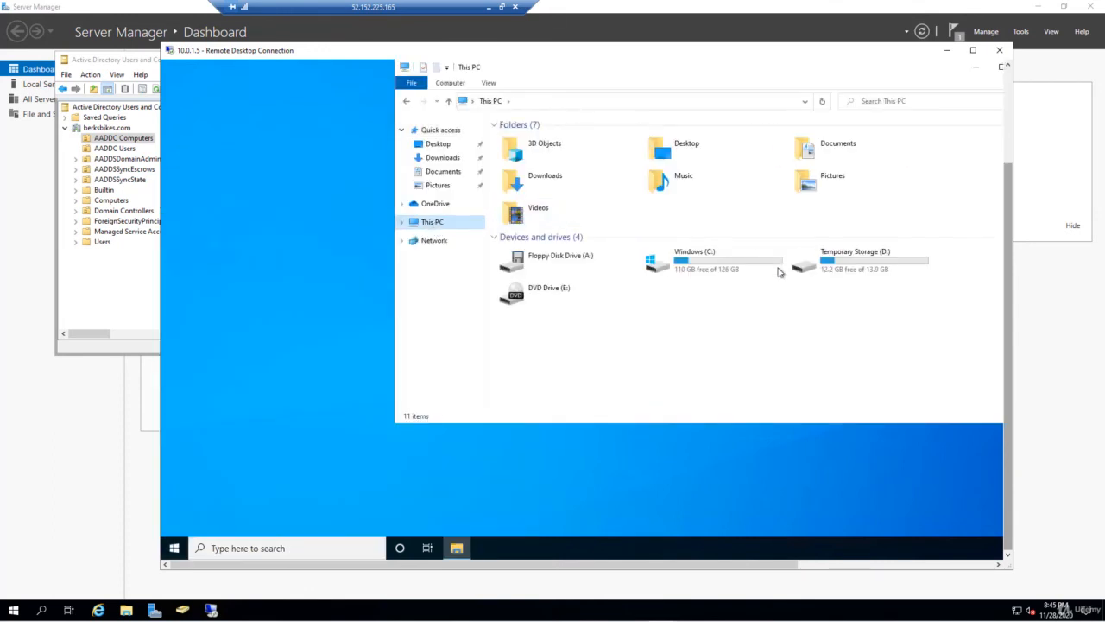
{"action": "double_click", "coordinate": [730, 267]}
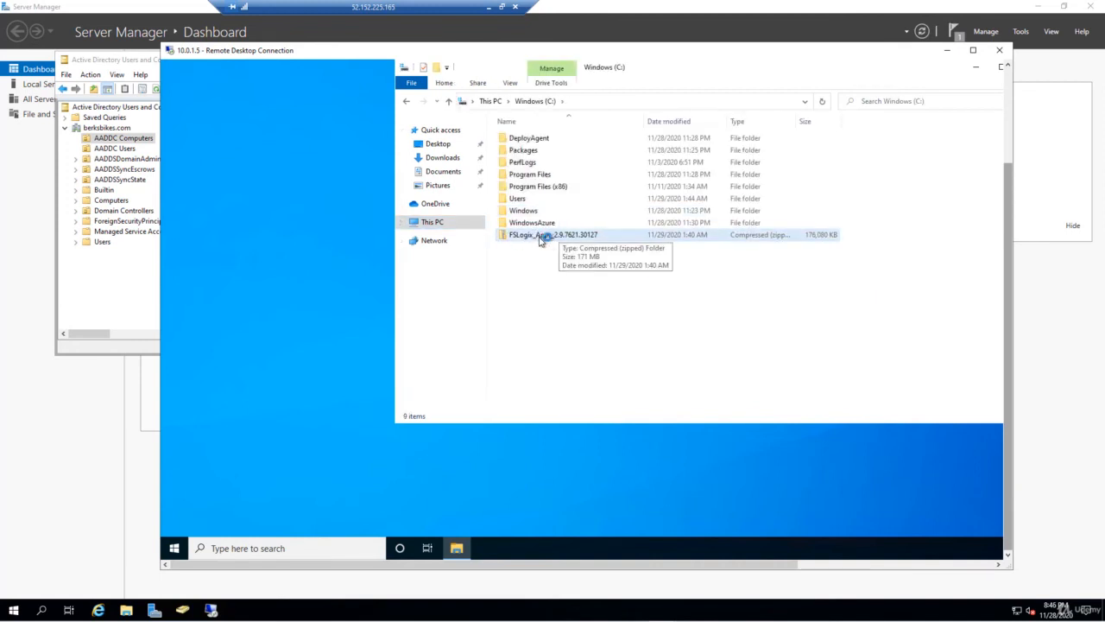
{"action": "right_click", "coordinate": [550, 240]}
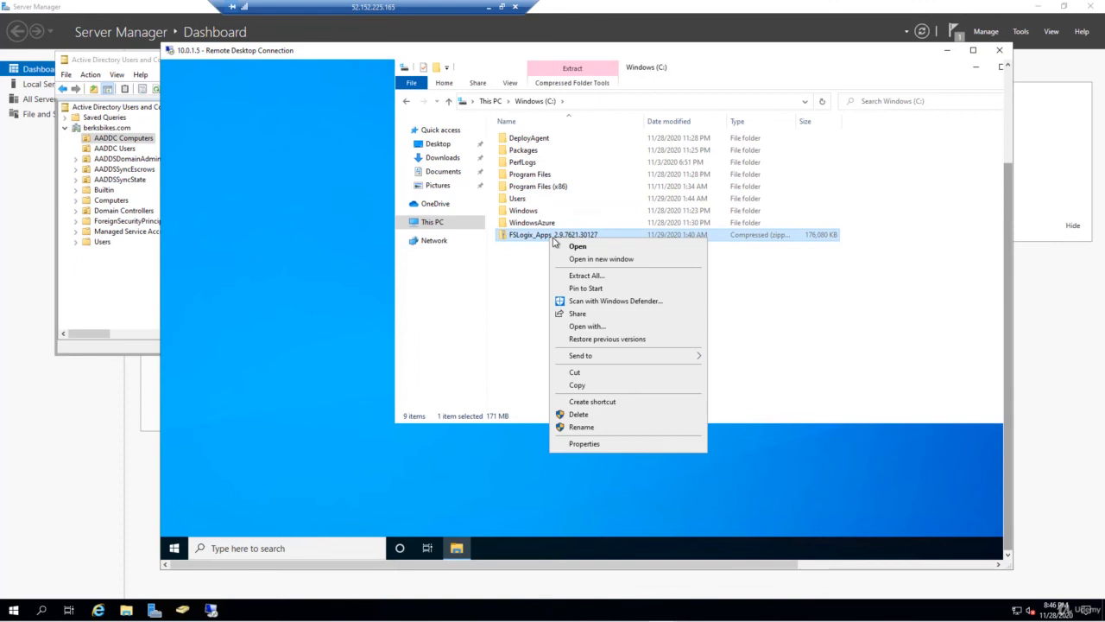
{"action": "left_click", "coordinate": [590, 275]}
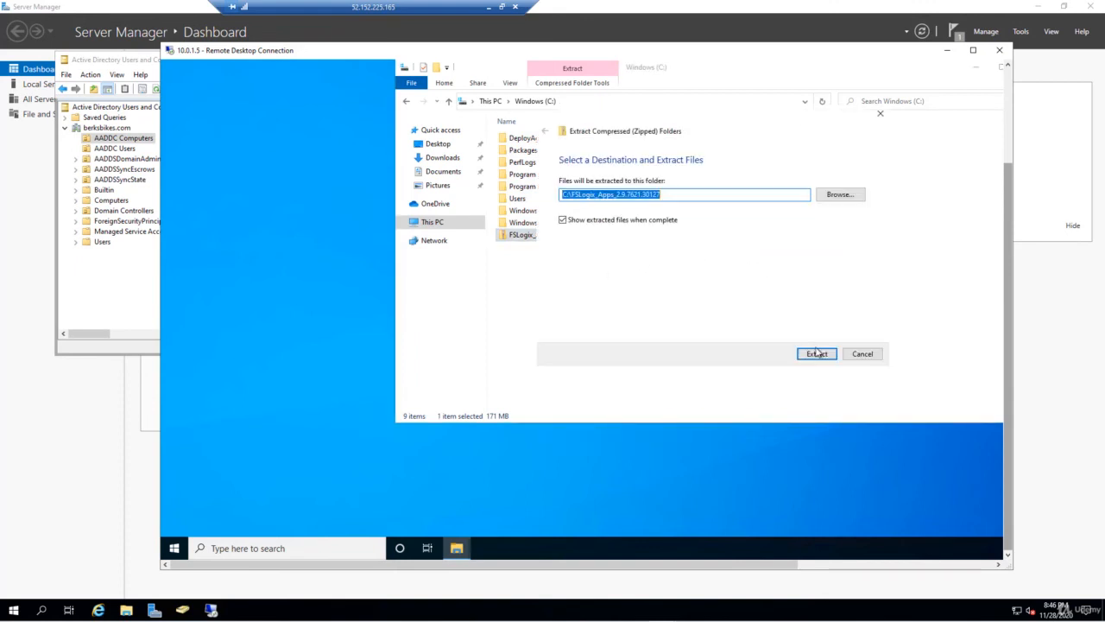
{"action": "left_click", "coordinate": [817, 353]}
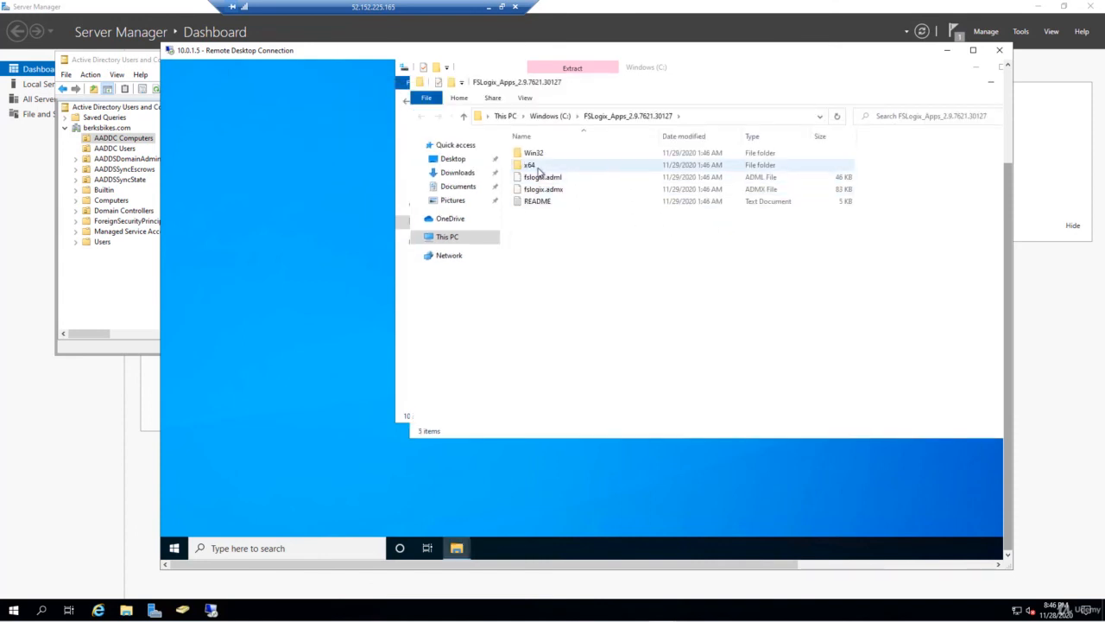
- Run FSLogixAppsSetup from x64\Release, agree to the license, approve UAC, and close when done
{"action": "double_click", "coordinate": [538, 167]}
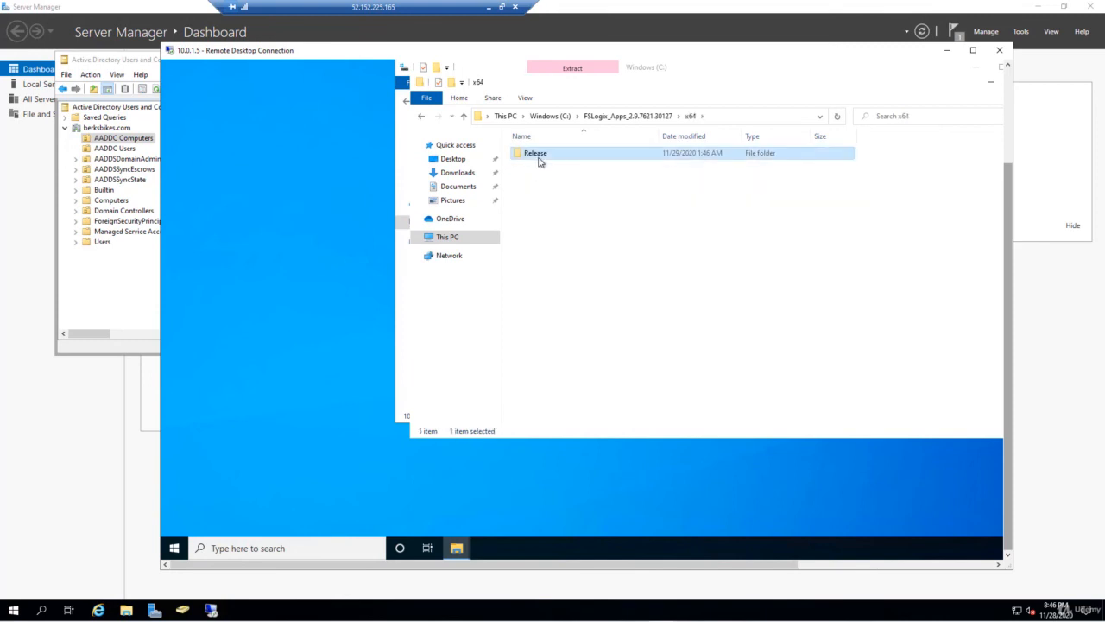
{"action": "double_click", "coordinate": [538, 155]}
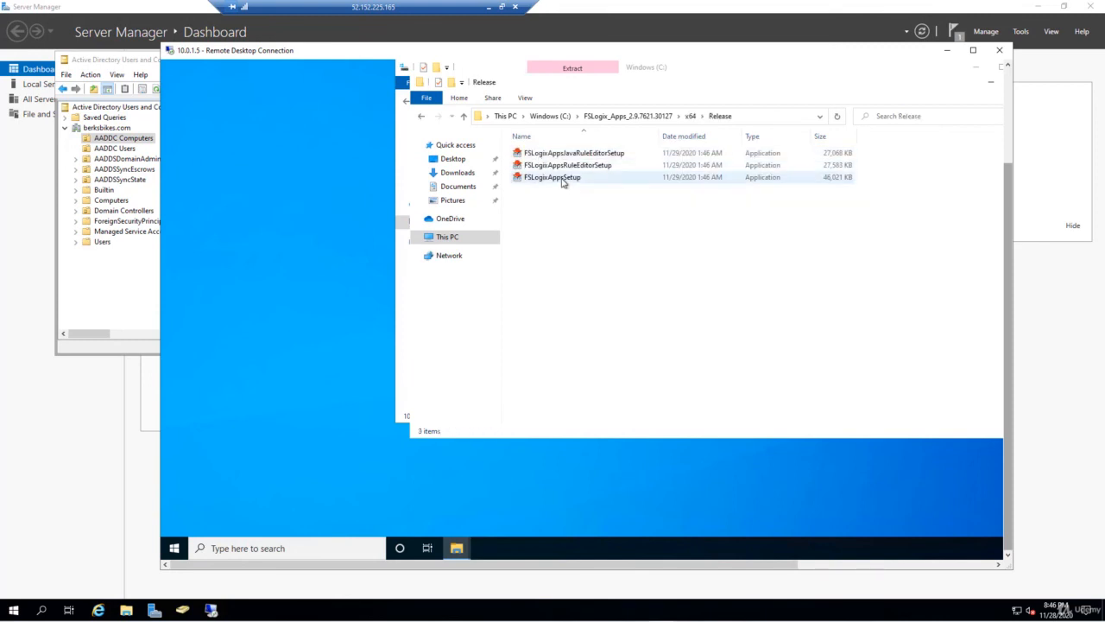
{"action": "double_click", "coordinate": [562, 178]}
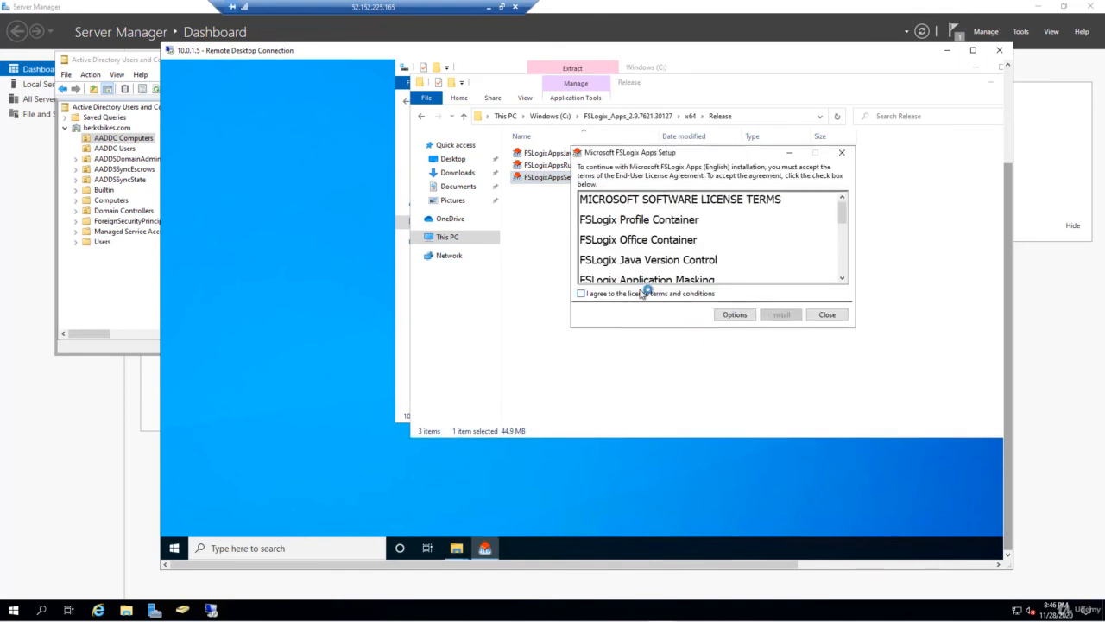
{"action": "left_click", "coordinate": [643, 293]}
{"action": "left_click", "coordinate": [780, 314]}
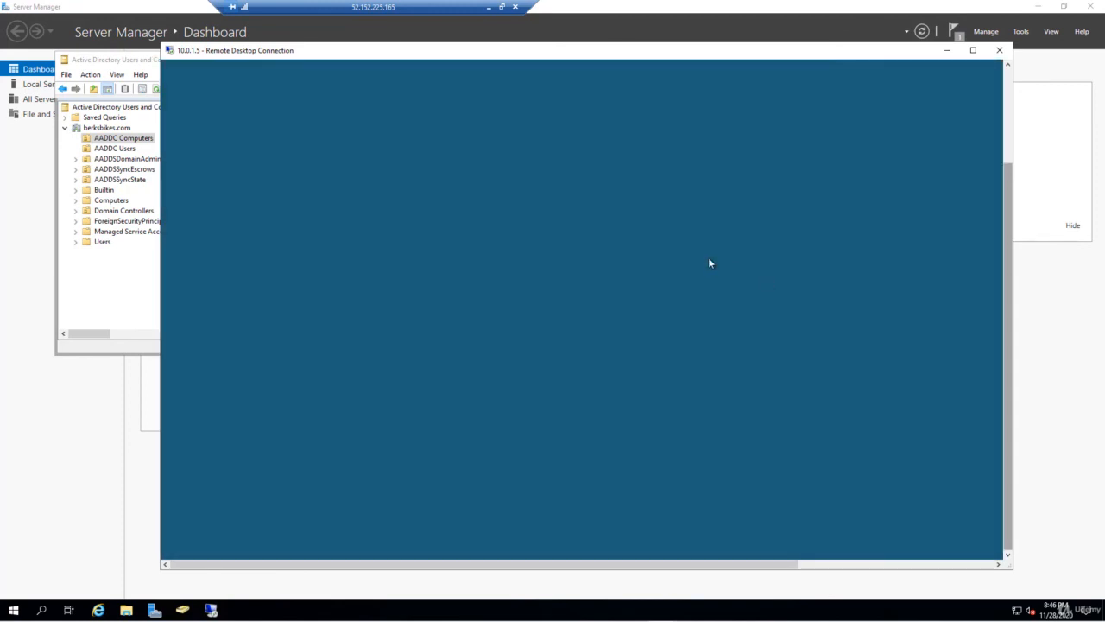
{"action": "left_click", "coordinate": [674, 318]}
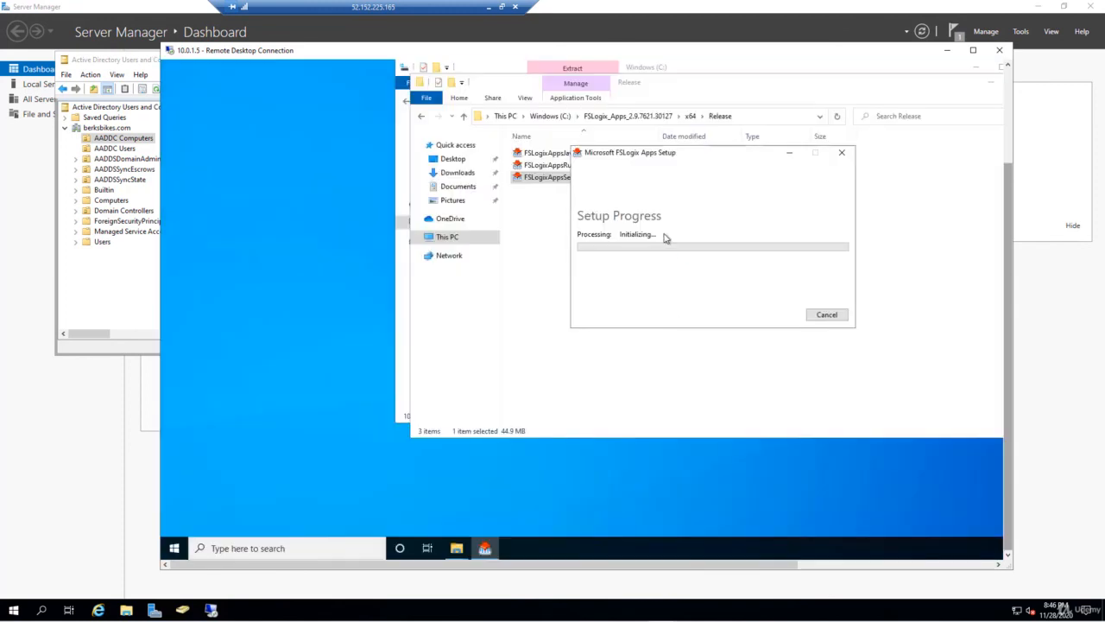
{"action": "left_click", "coordinate": [815, 315]}
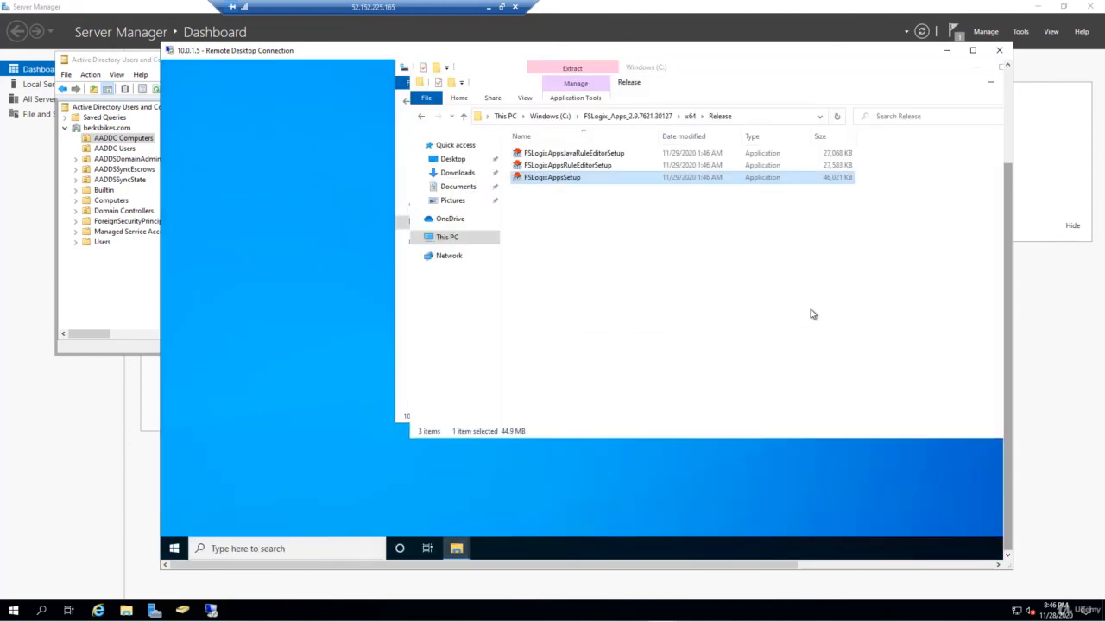